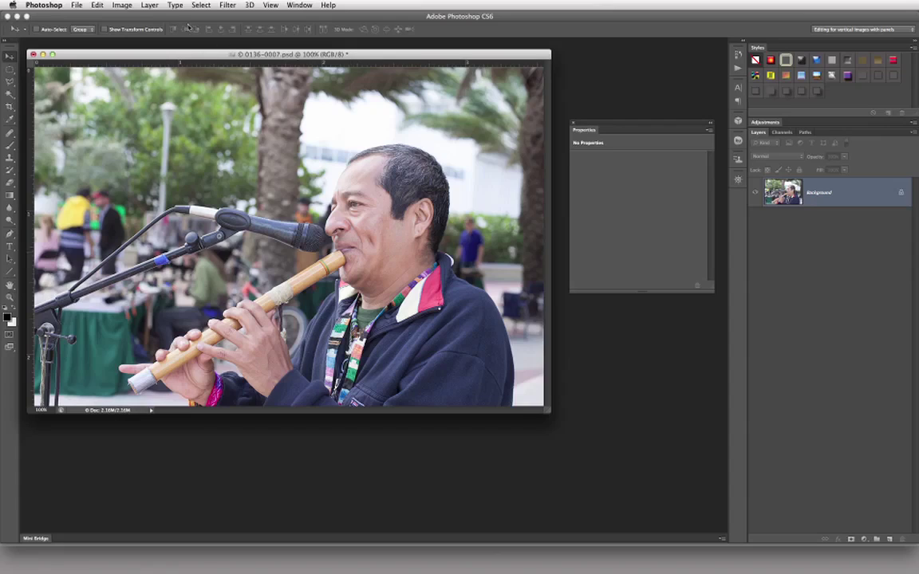
- Add a Photo Filter adjustment layer above the background, using Warming Filter (85)
{"action": "left_click", "coordinate": [143, 6]}
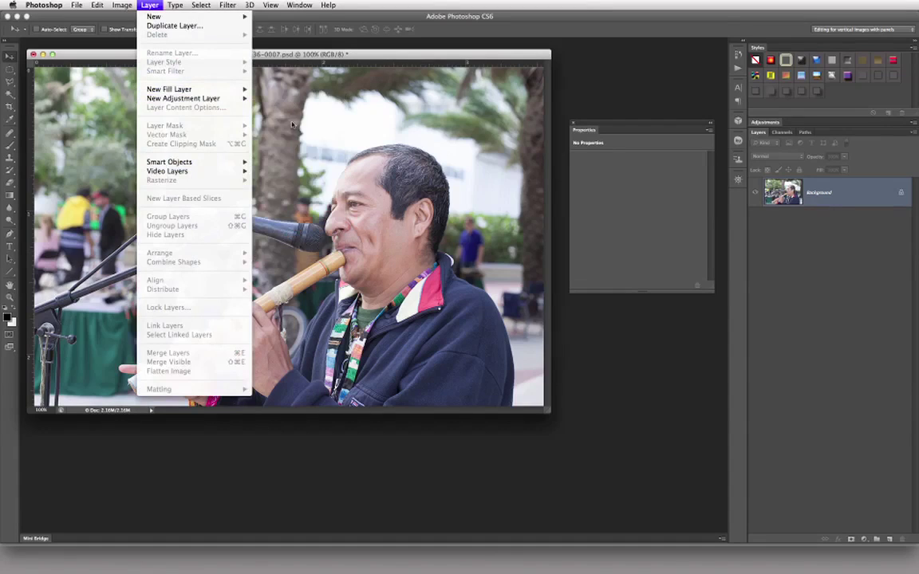
{"action": "mouse_move", "coordinate": [245, 103]}
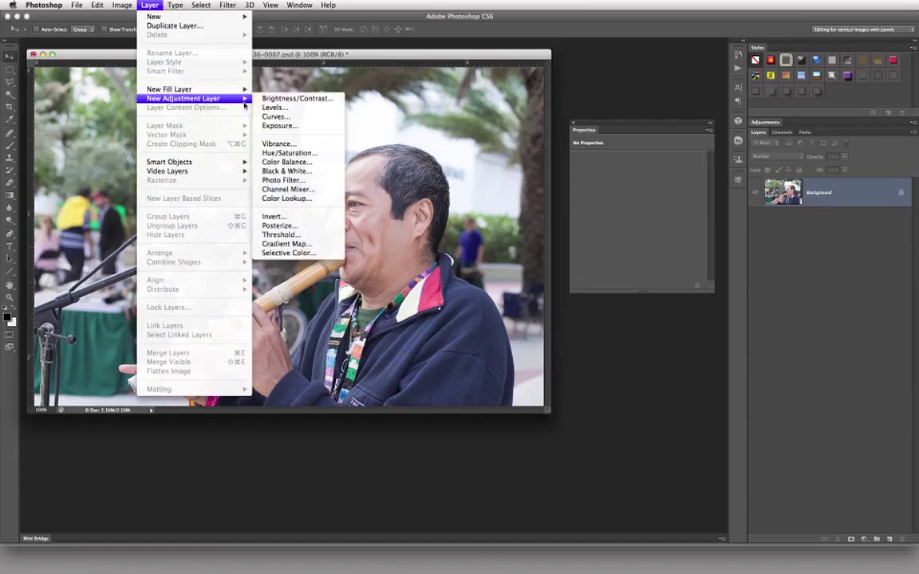
{"action": "left_click", "coordinate": [318, 182]}
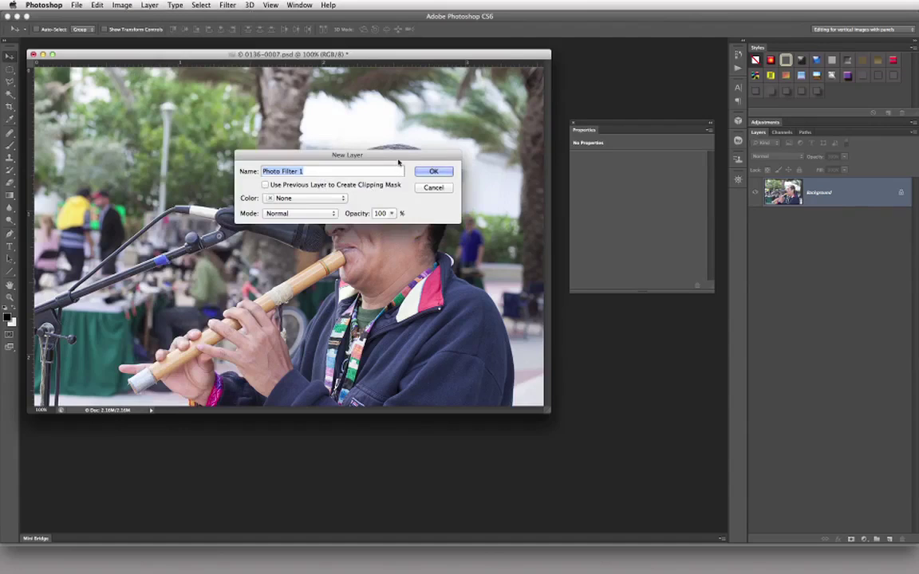
{"action": "left_click", "coordinate": [434, 171]}
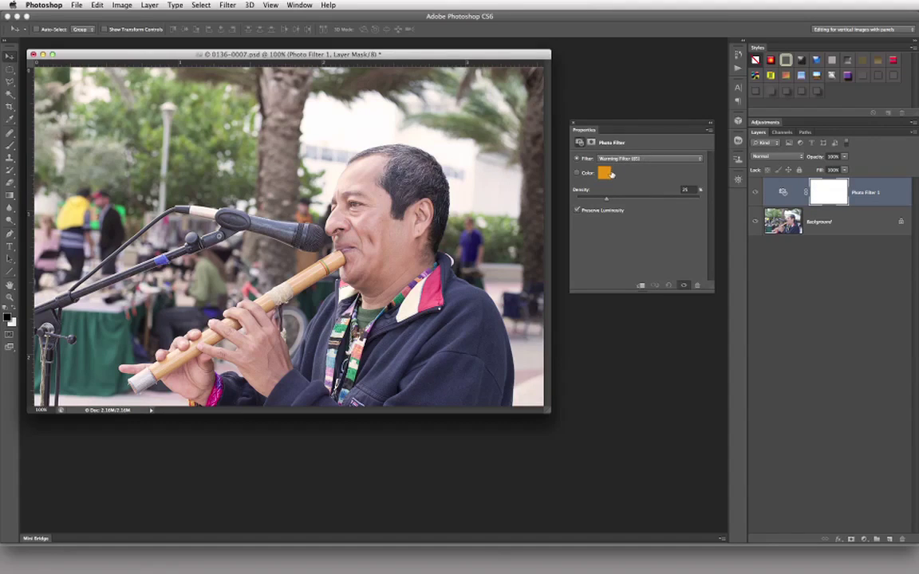
{"action": "left_click", "coordinate": [682, 190]}
{"action": "left_click", "coordinate": [635, 148]}
{"action": "left_click", "coordinate": [651, 159]}
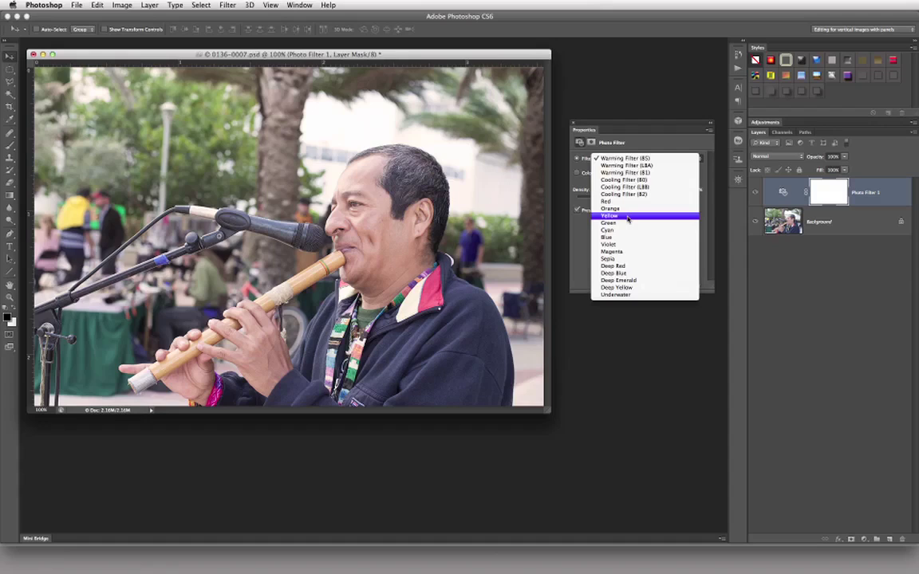
{"action": "left_click", "coordinate": [662, 158]}
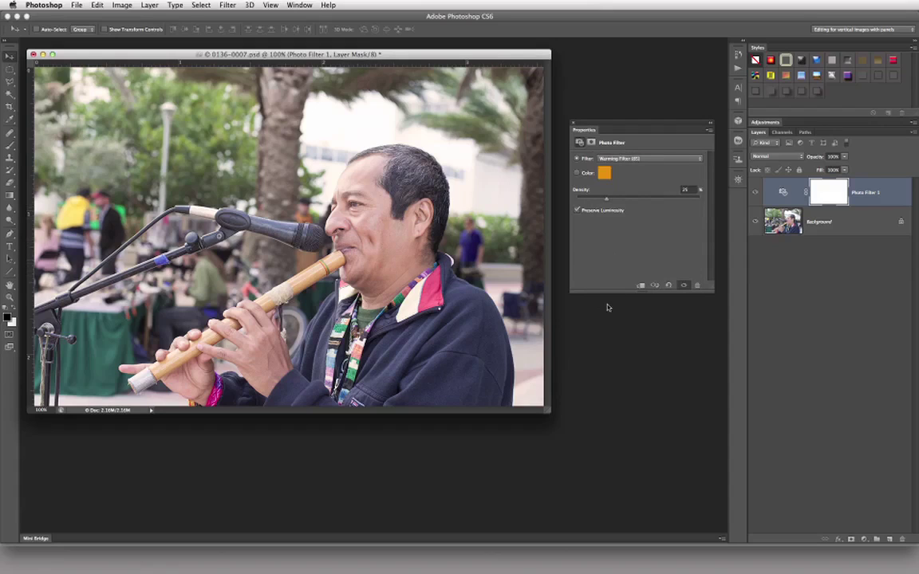
- Lower the Photo Filter layer's opacity to 85%, compare the photo with and without it, and hide the layer
{"action": "left_click", "coordinate": [755, 192]}
{"action": "left_click", "coordinate": [756, 192]}
{"action": "key", "text": "8"}
{"action": "key", "text": "5"}
{"action": "left_click", "coordinate": [756, 193]}
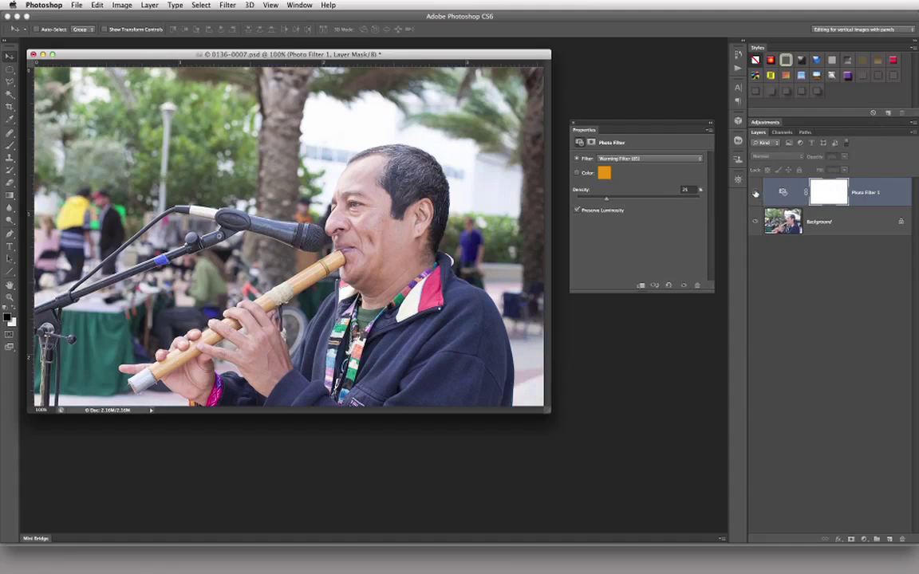
{"action": "left_click", "coordinate": [755, 192]}
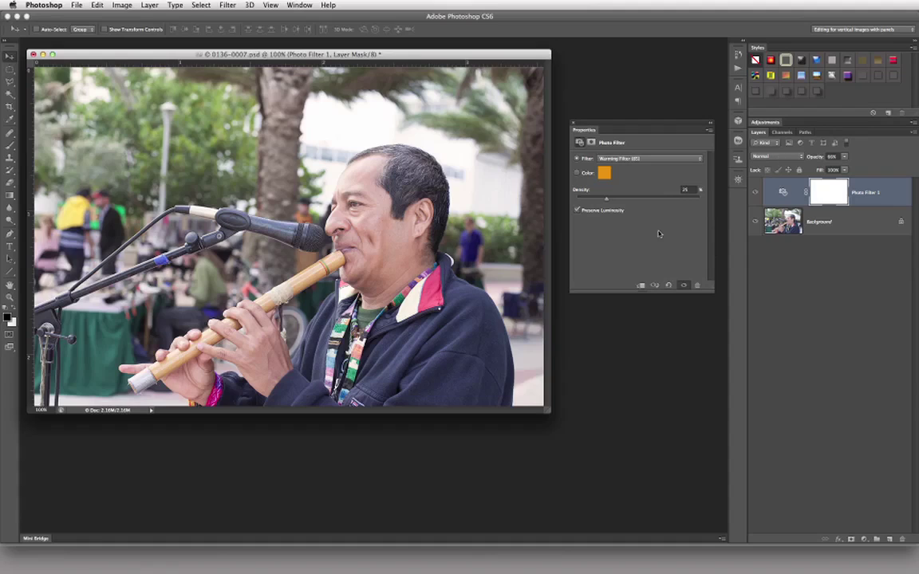
{"action": "left_click", "coordinate": [756, 193]}
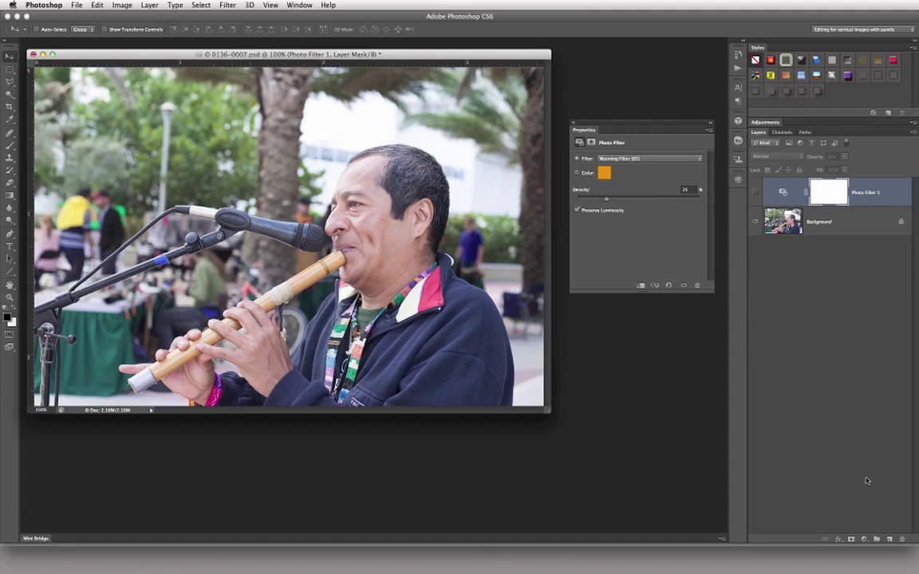
- Add a second Photo Filter adjustment layer and rename the first one Warming 85
{"action": "left_click", "coordinate": [865, 540]}
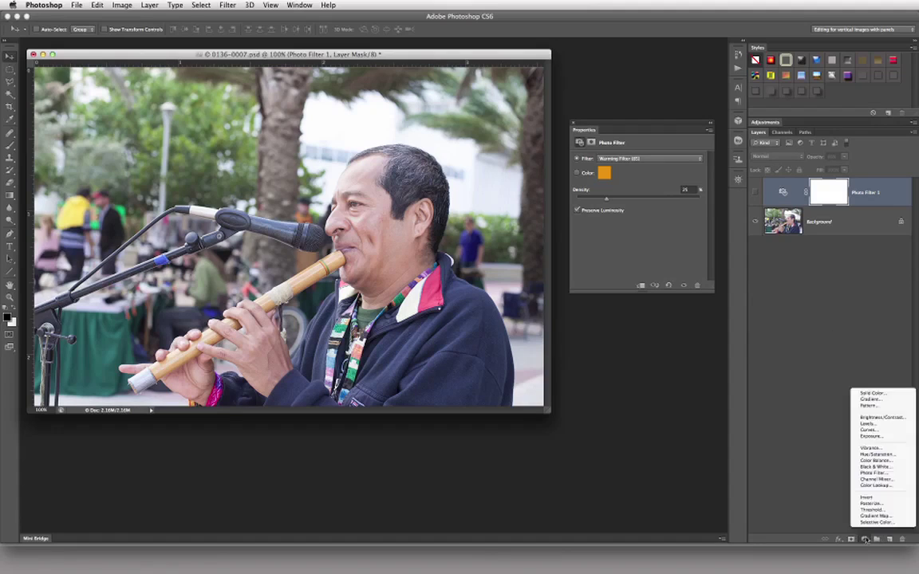
{"action": "left_click", "coordinate": [879, 477]}
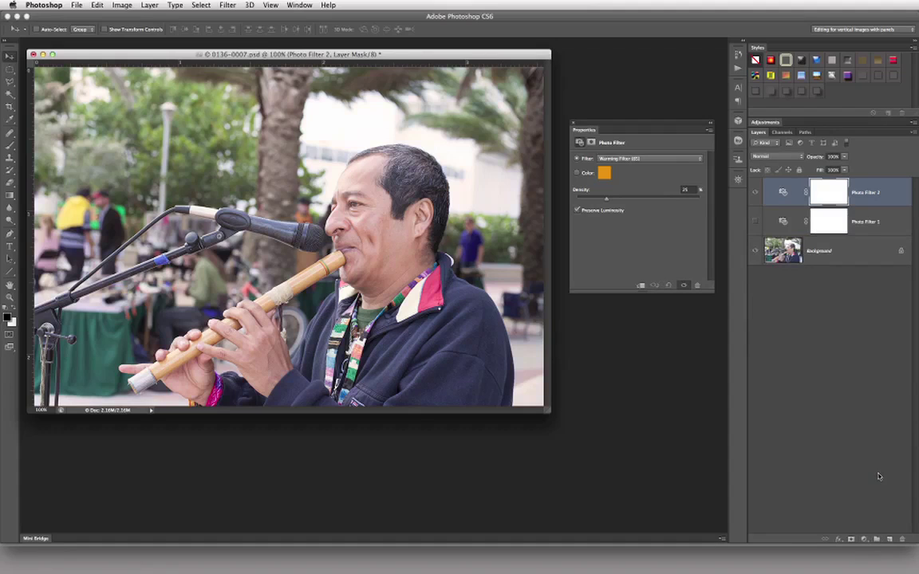
{"action": "double_click", "coordinate": [865, 223]}
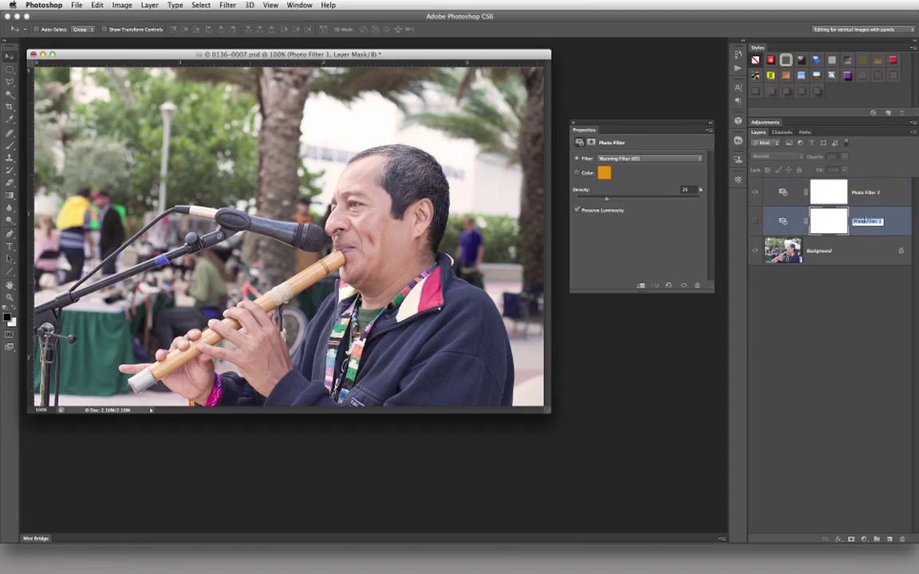
{"action": "type", "text": "Warming"}
{"action": "key", "text": "Return"}
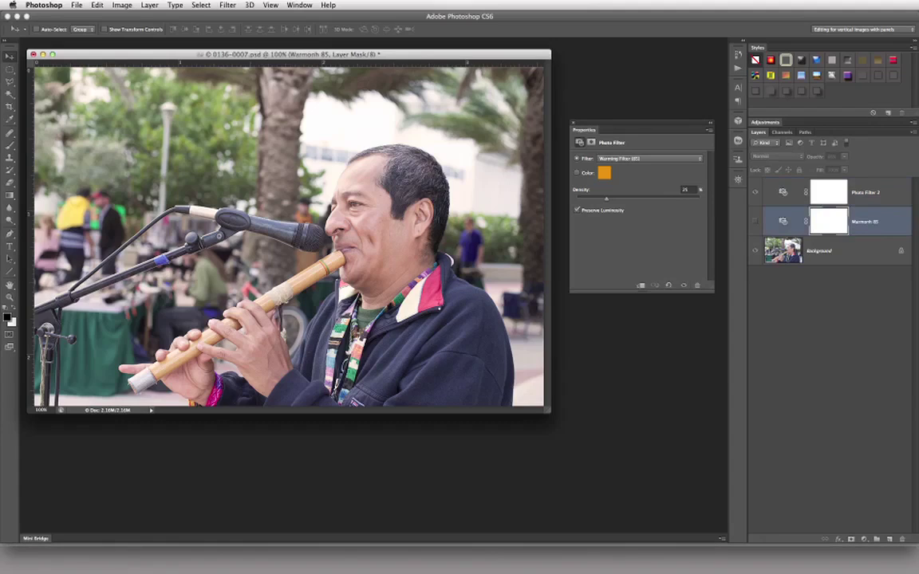
{"action": "double_click", "coordinate": [865, 223]}
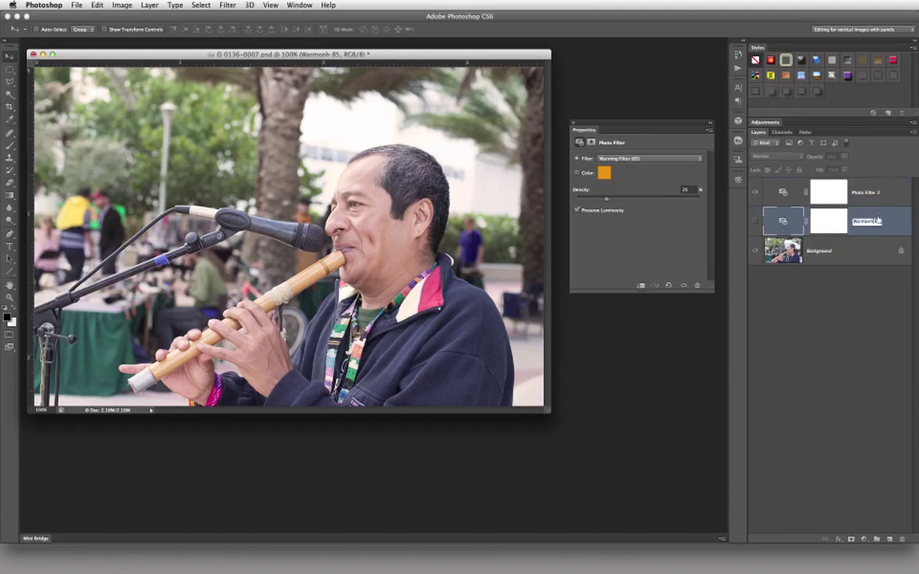
{"action": "type", "text": "Warming 85"}
{"action": "key", "text": "Return"}
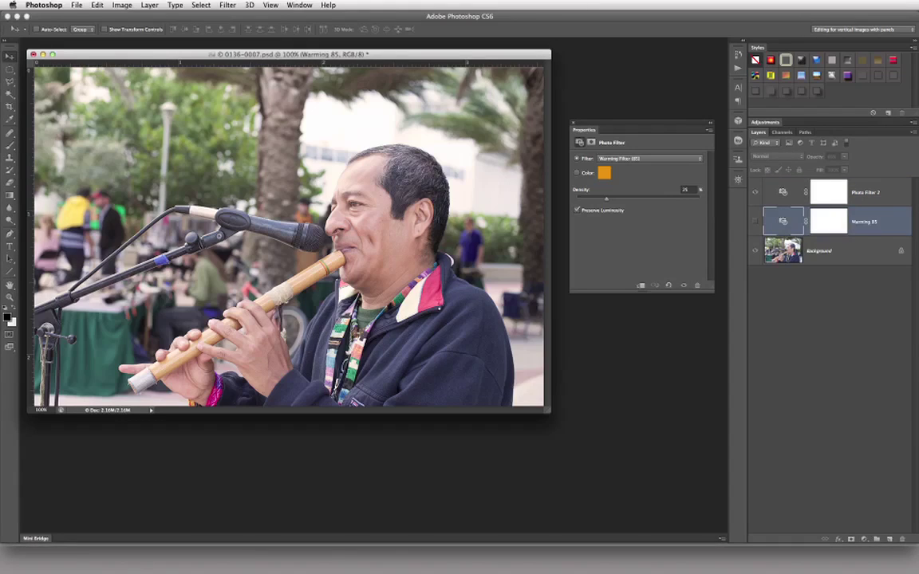
- Change the second photo filter to Sepia and rename its layer Sepia
{"action": "left_click", "coordinate": [844, 197]}
{"action": "left_click", "coordinate": [630, 158]}
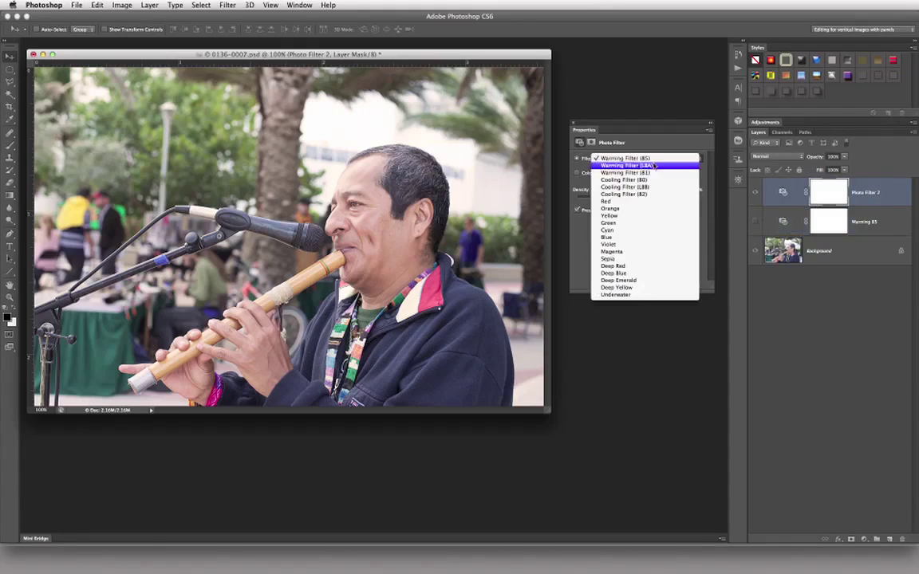
{"action": "left_click", "coordinate": [651, 260]}
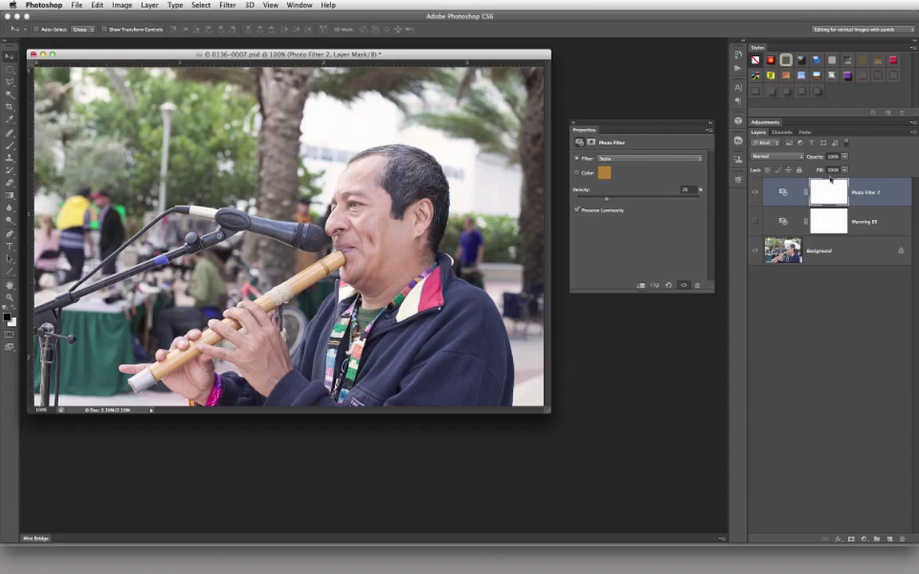
{"action": "double_click", "coordinate": [865, 192]}
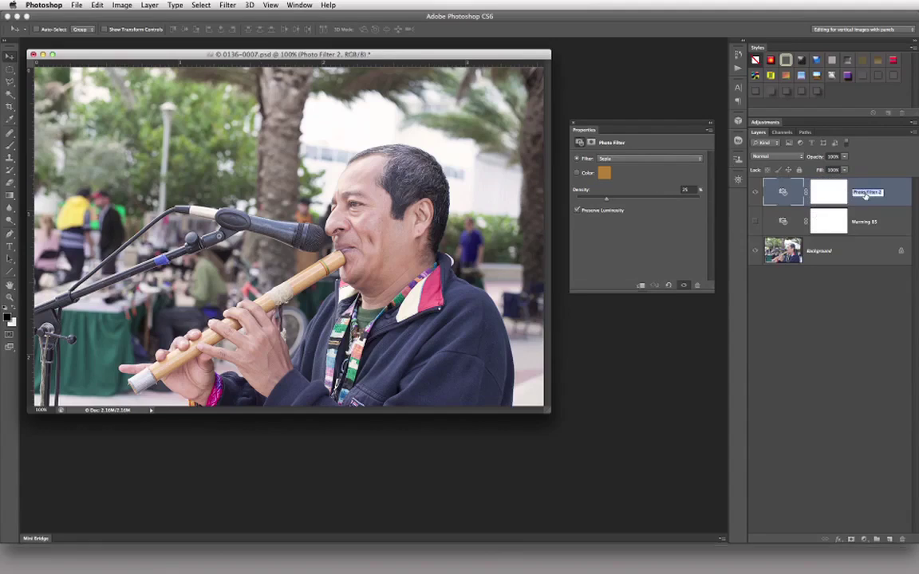
{"action": "type", "text": "Sepia"}
{"action": "key", "text": "Return"}
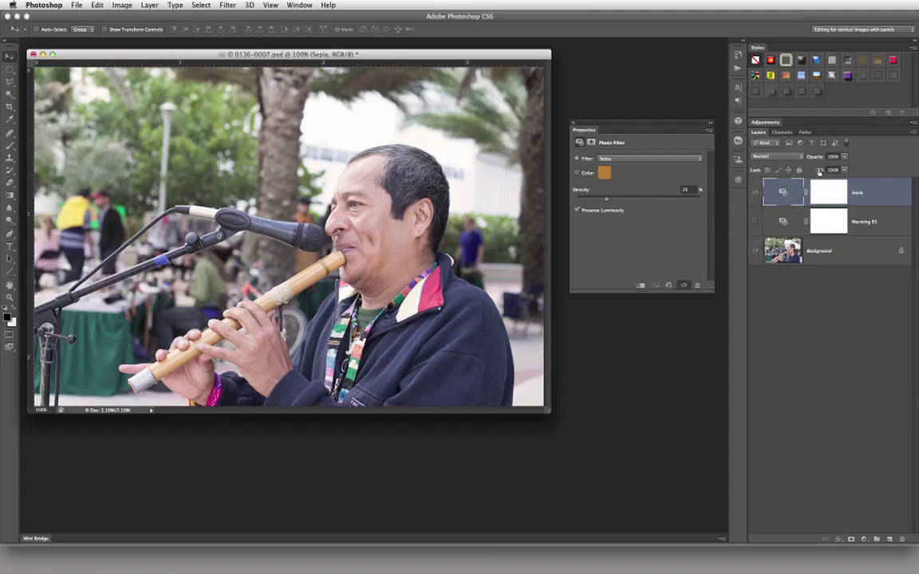
- Hide the Sepia layer, show Warming 85 and set its filter density to 22%
{"action": "left_click", "coordinate": [756, 193]}
{"action": "left_click", "coordinate": [786, 224]}
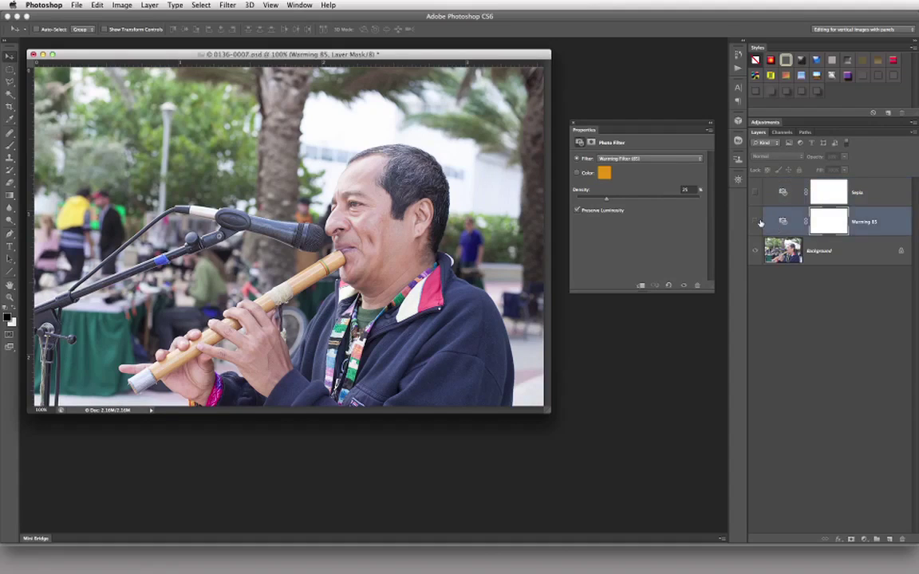
{"action": "left_click", "coordinate": [755, 223]}
{"action": "left_click", "coordinate": [756, 222]}
{"action": "left_click", "coordinate": [686, 189]}
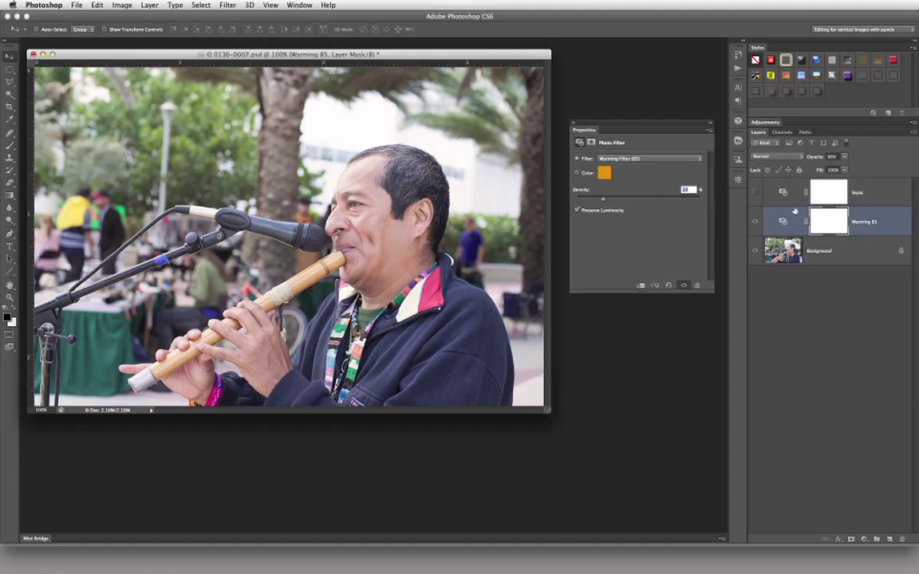
- Preview the Sepia layer in place of Warming 85, and hide both filter layers
{"action": "left_click", "coordinate": [766, 193]}
{"action": "left_click", "coordinate": [756, 193]}
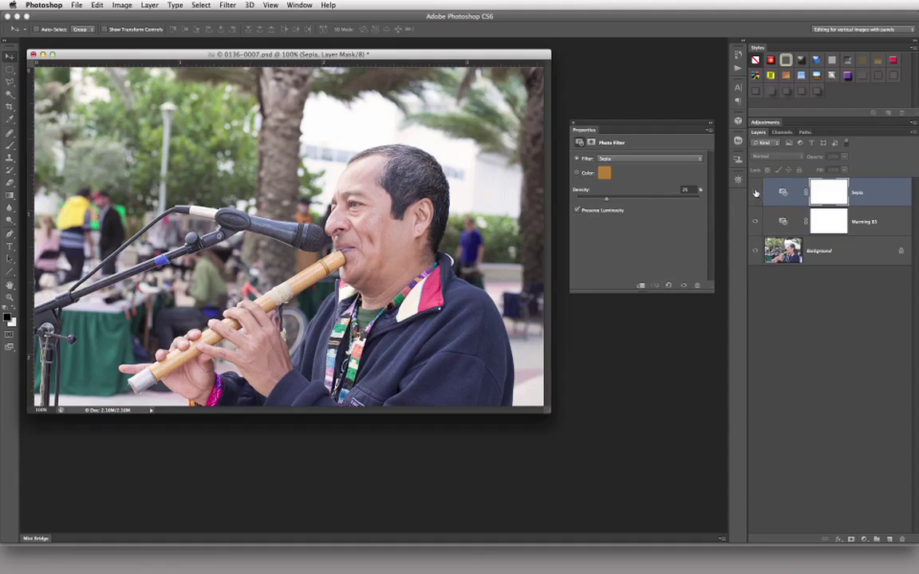
{"action": "left_click", "coordinate": [755, 222]}
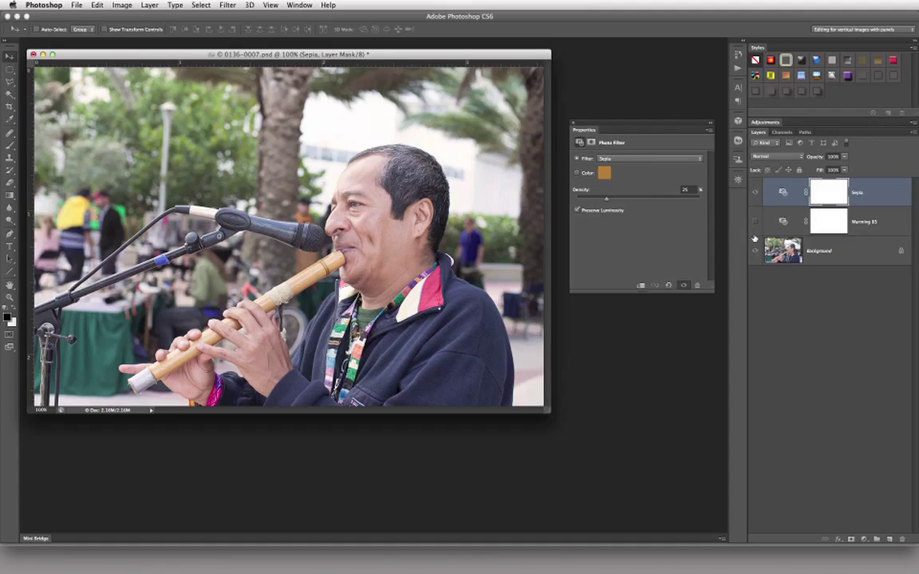
{"action": "left_click", "coordinate": [756, 193]}
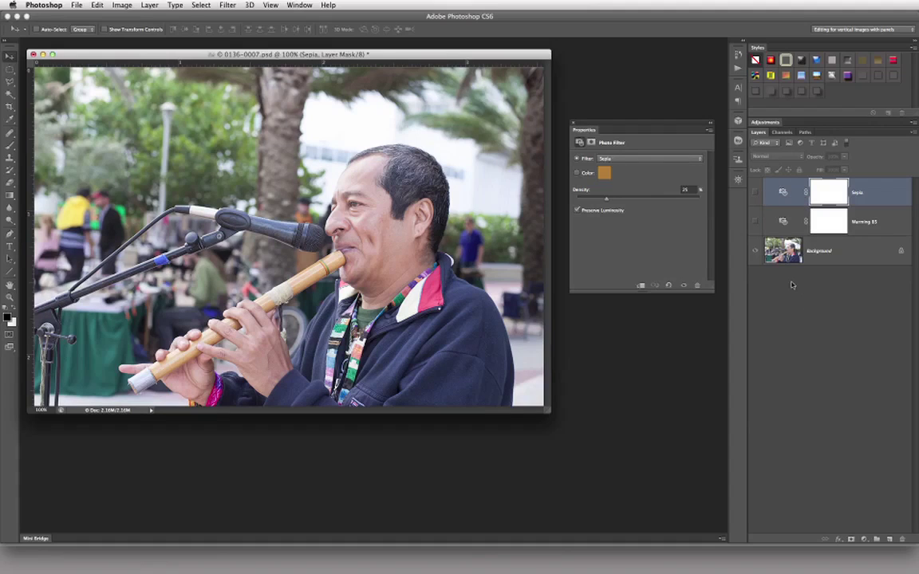
- Review the filter choices of the Sepia and Warming 85 layers, and preview the photo with and without Warming 85
{"action": "left_click", "coordinate": [676, 160]}
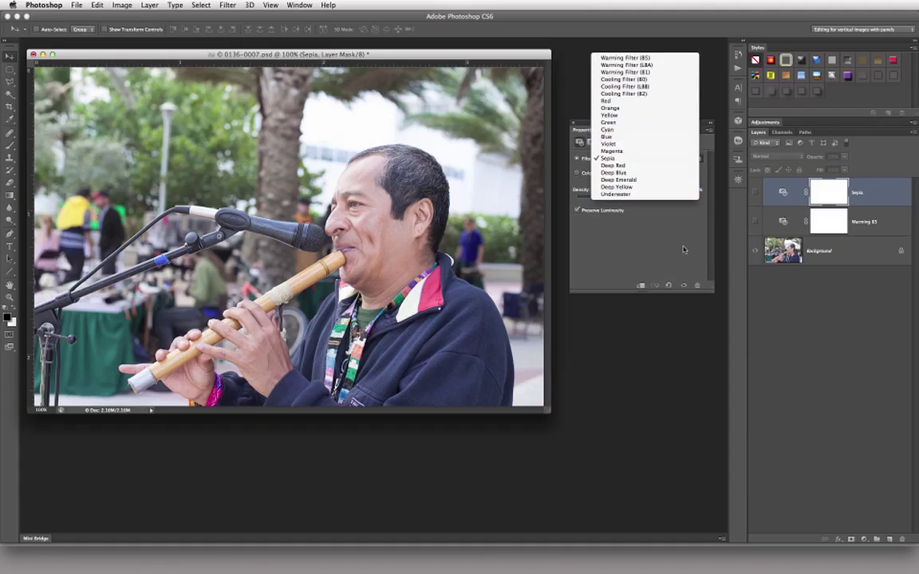
{"action": "left_click", "coordinate": [615, 158]}
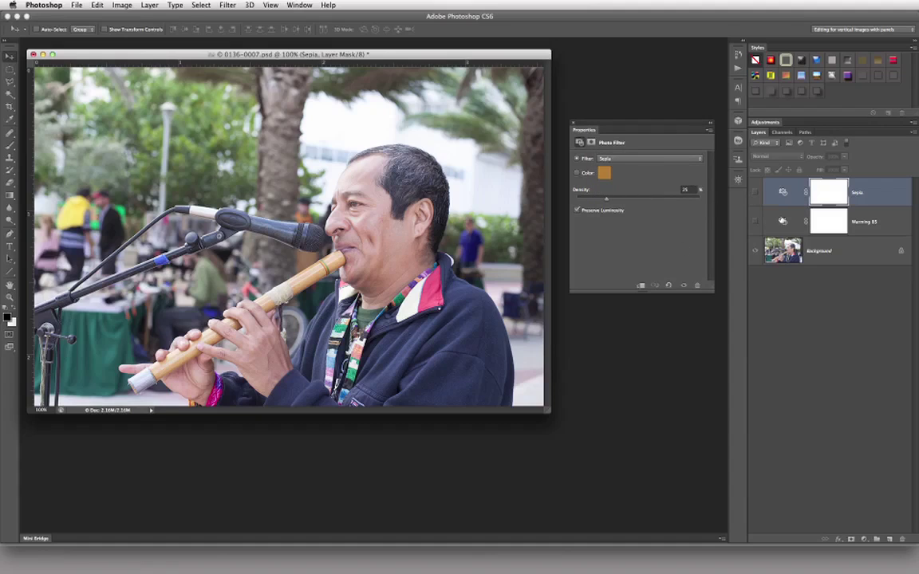
{"action": "key", "text": "alt+bracketleft"}
{"action": "left_click", "coordinate": [657, 159]}
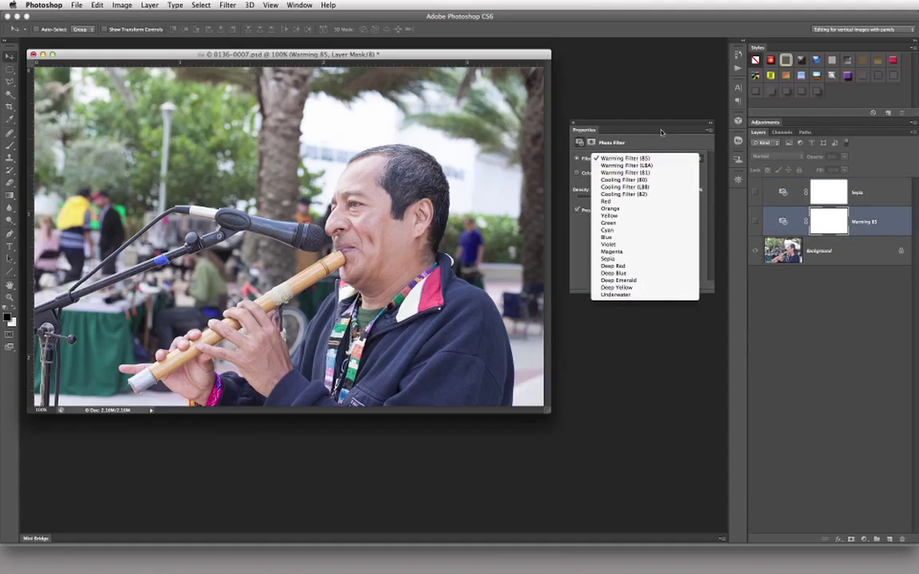
{"action": "left_click", "coordinate": [600, 126]}
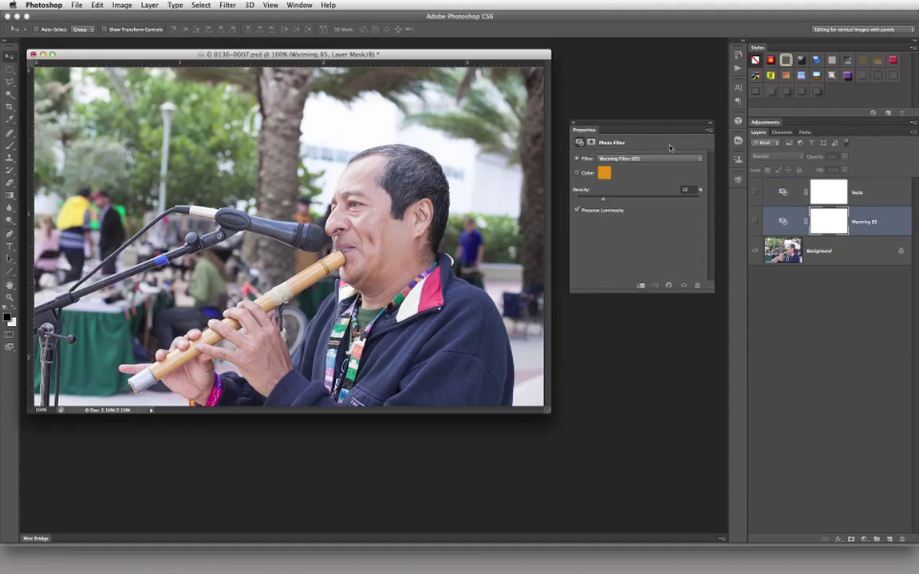
{"action": "left_click", "coordinate": [756, 220]}
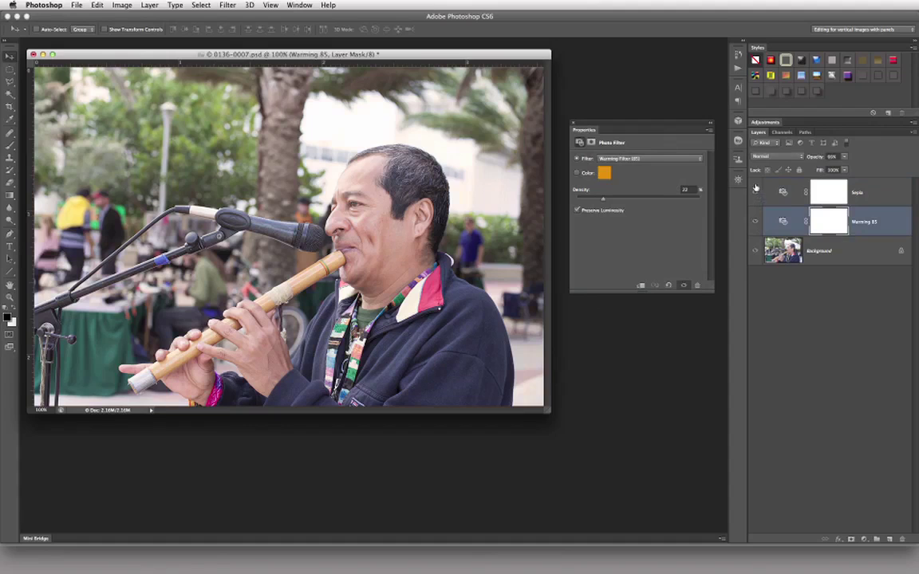
{"action": "left_click", "coordinate": [756, 220]}
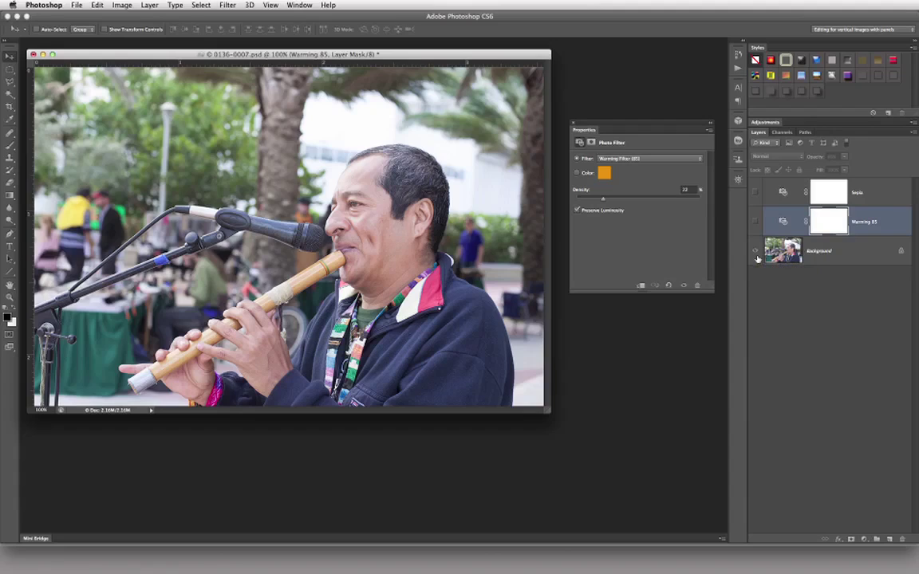
- Add a Levels adjustment layer above the Sepia layer
{"action": "left_click", "coordinate": [885, 194]}
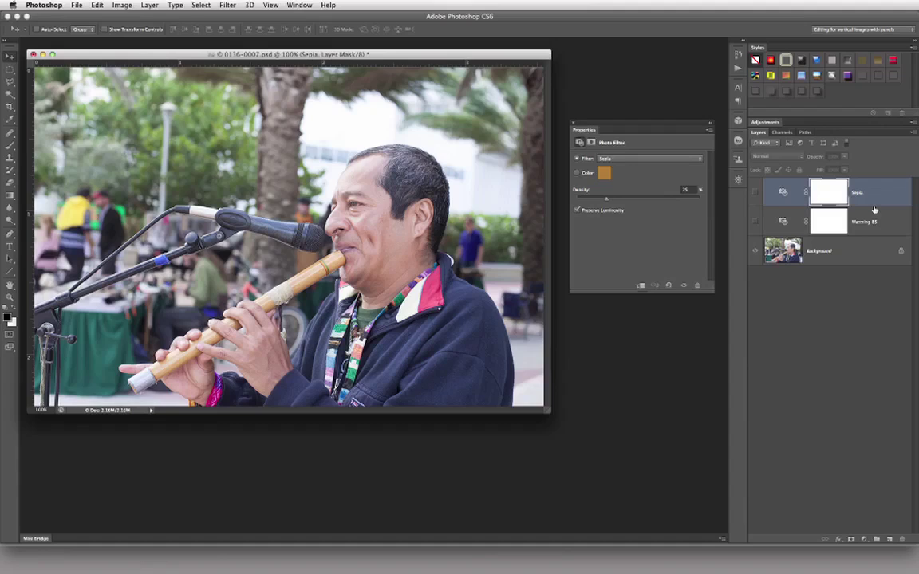
{"action": "left_click", "coordinate": [865, 539]}
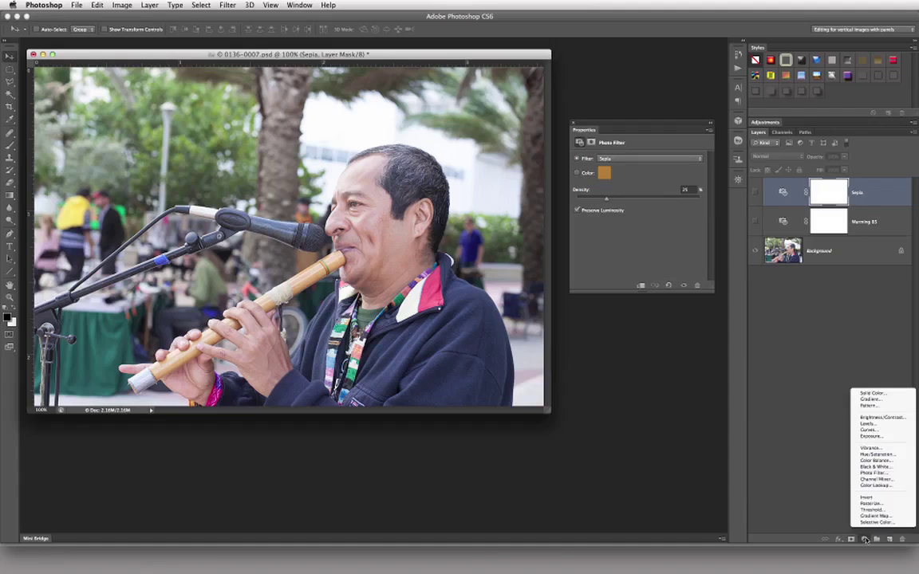
{"action": "left_click", "coordinate": [871, 424]}
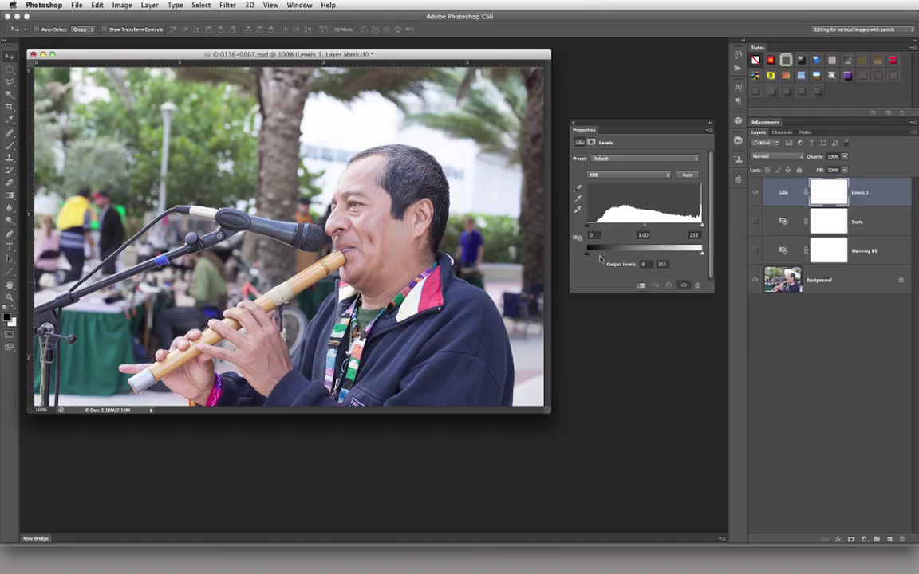
- Neutralize the photo's color cast by sampling the pavement and the background beside the man with the Levels gray-point eyedropper
{"action": "left_click", "coordinate": [578, 200]}
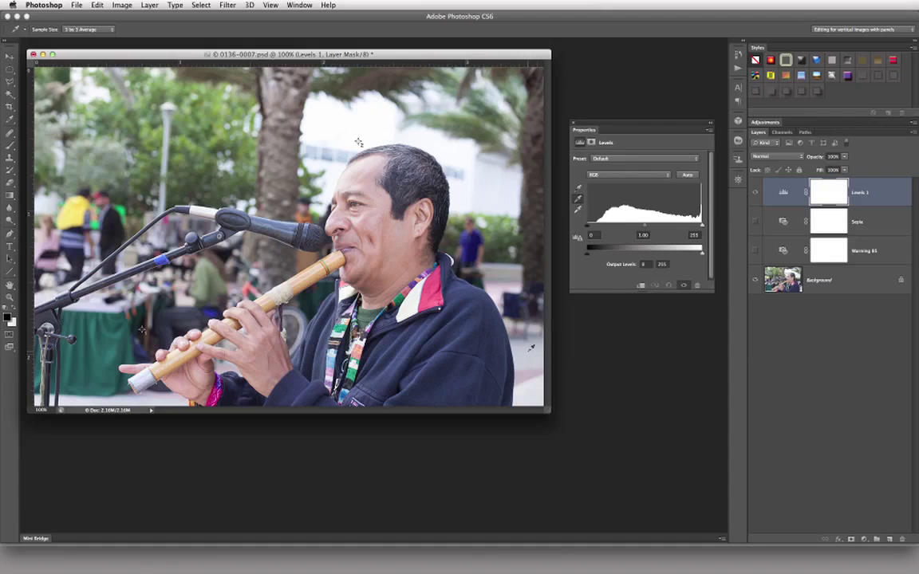
{"action": "left_click", "coordinate": [529, 349]}
{"action": "left_click", "coordinate": [502, 210]}
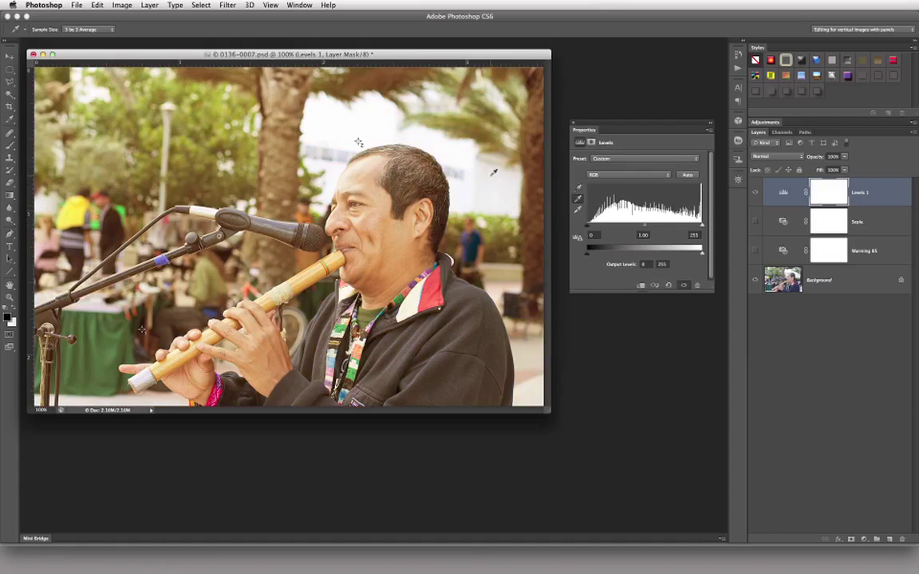
- Resample the Levels gray point on the background and pavement behind the man, undoing one sample, until the color cast is neutralized
{"action": "left_click", "coordinate": [471, 160]}
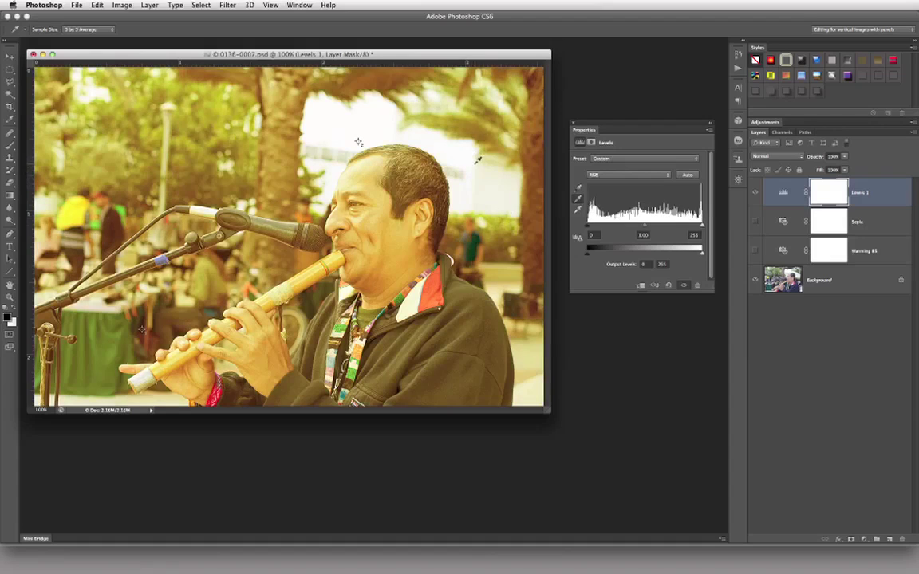
{"action": "left_click", "coordinate": [452, 169]}
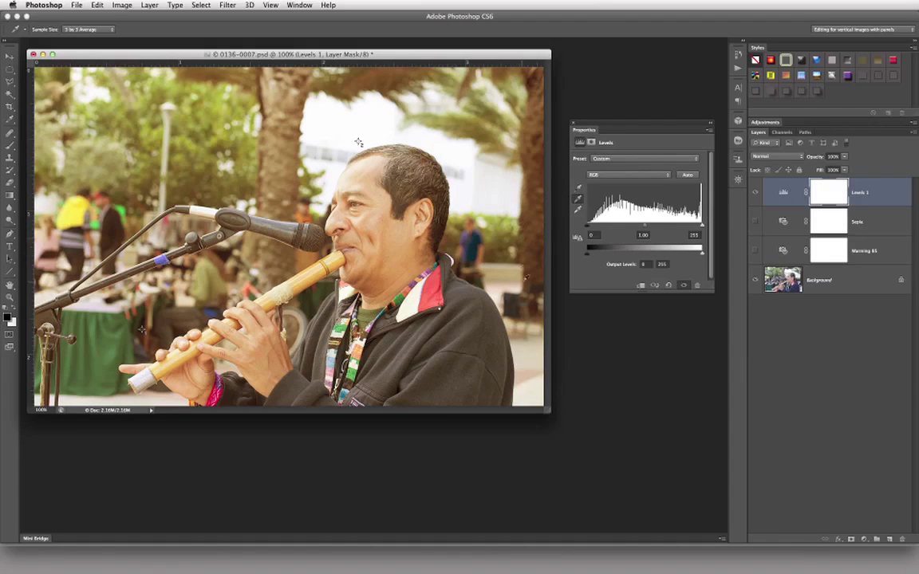
{"action": "left_click", "coordinate": [483, 329]}
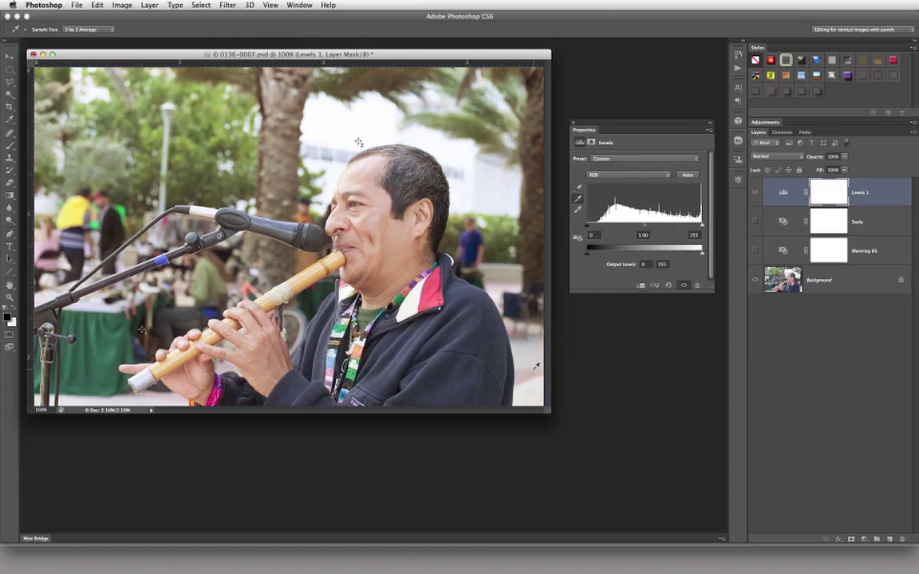
{"action": "key", "text": "ctrl+z"}
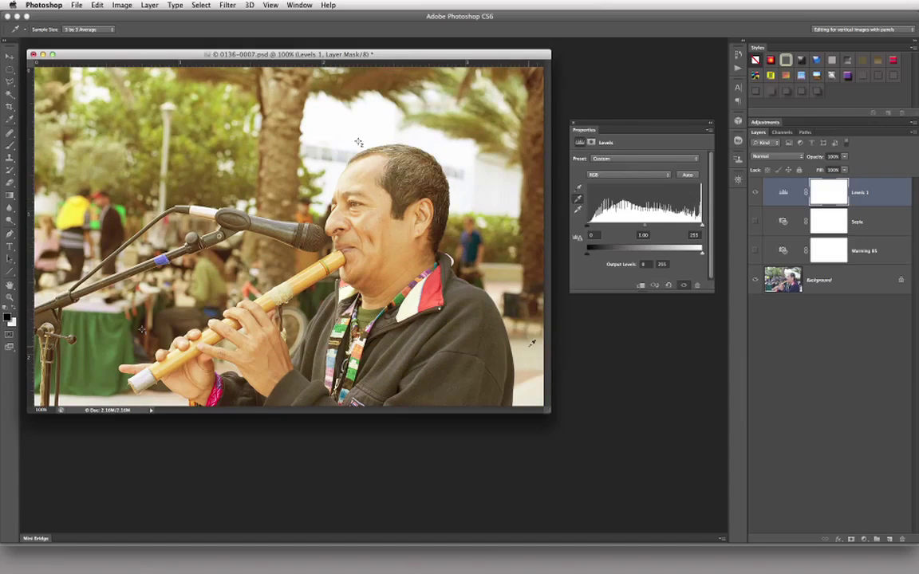
{"action": "left_click", "coordinate": [479, 308]}
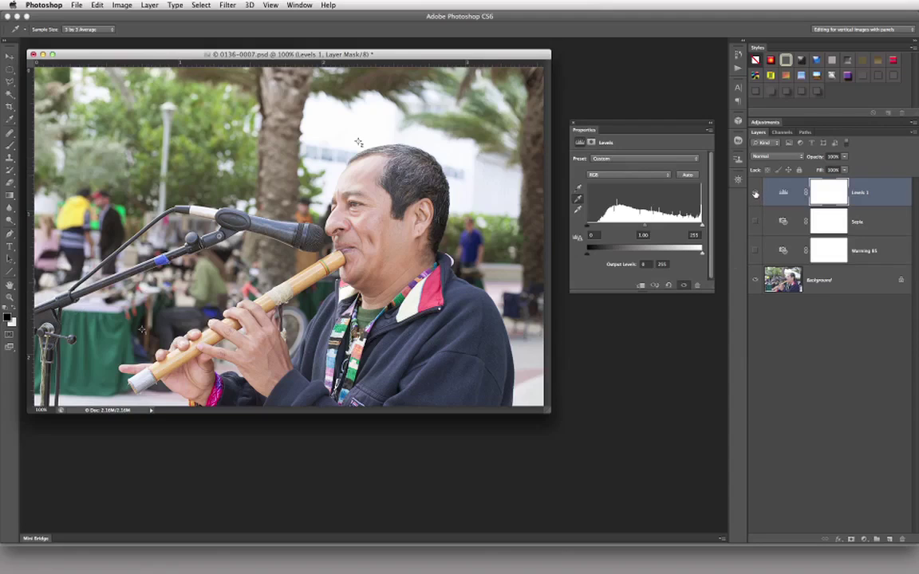
- Compare the photo with and without the Levels 1 adjustment
{"action": "left_click", "coordinate": [754, 193]}
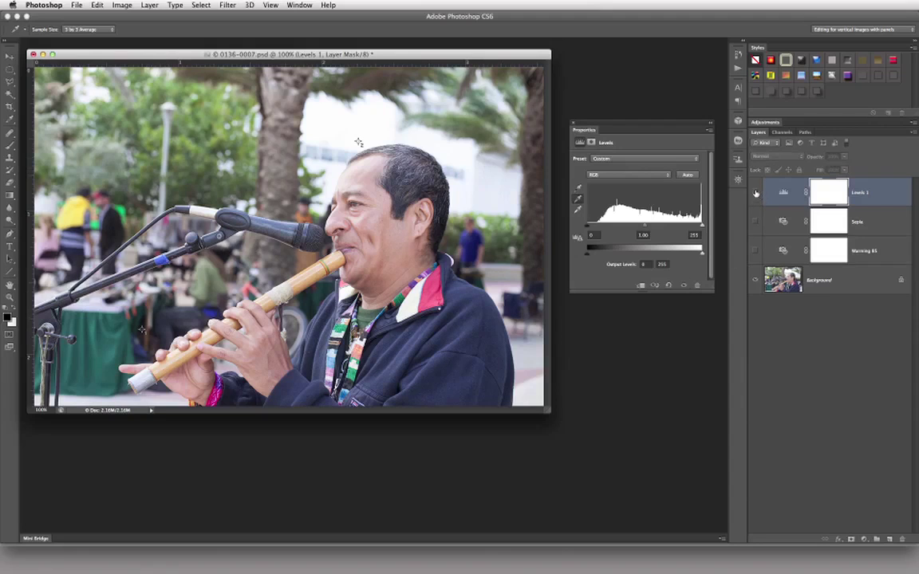
{"action": "left_click", "coordinate": [754, 193]}
{"action": "left_click", "coordinate": [756, 193]}
{"action": "left_click", "coordinate": [756, 193]}
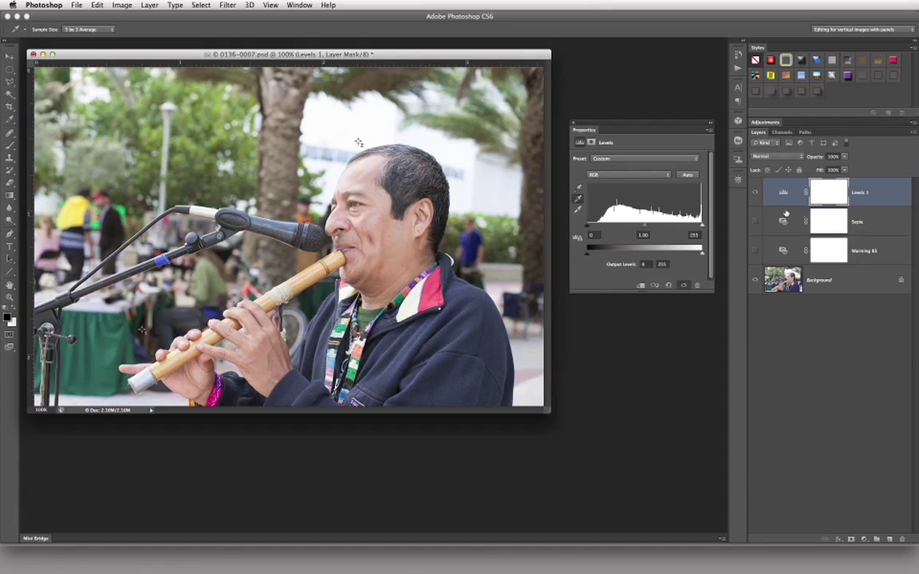
- Rename the Levels 1 layer as "Set White Balance"
{"action": "key", "text": "v"}
{"action": "double_click", "coordinate": [860, 193]}
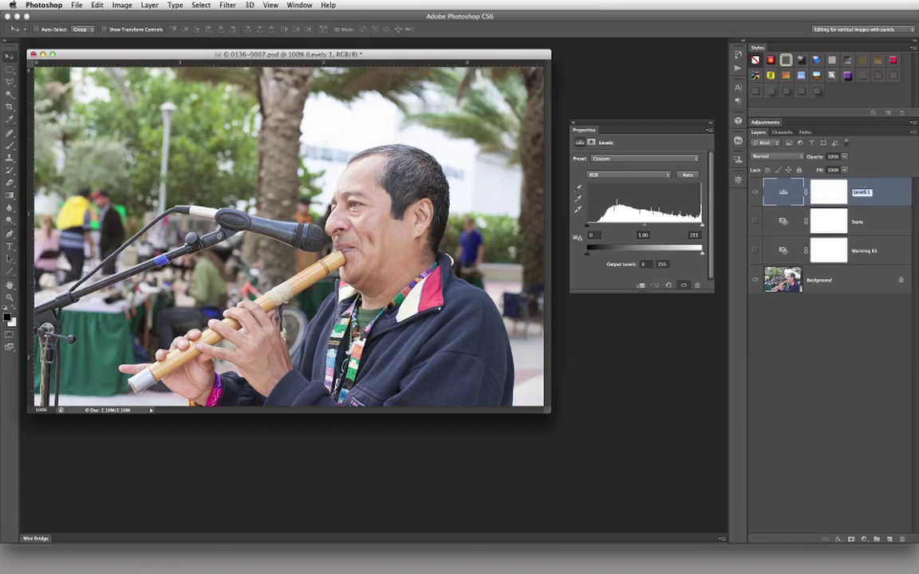
{"action": "type", "text": "C"}
{"action": "type", "text": "l"}
{"action": "type", "text": "t White Balance"}
{"action": "key", "text": "Return"}
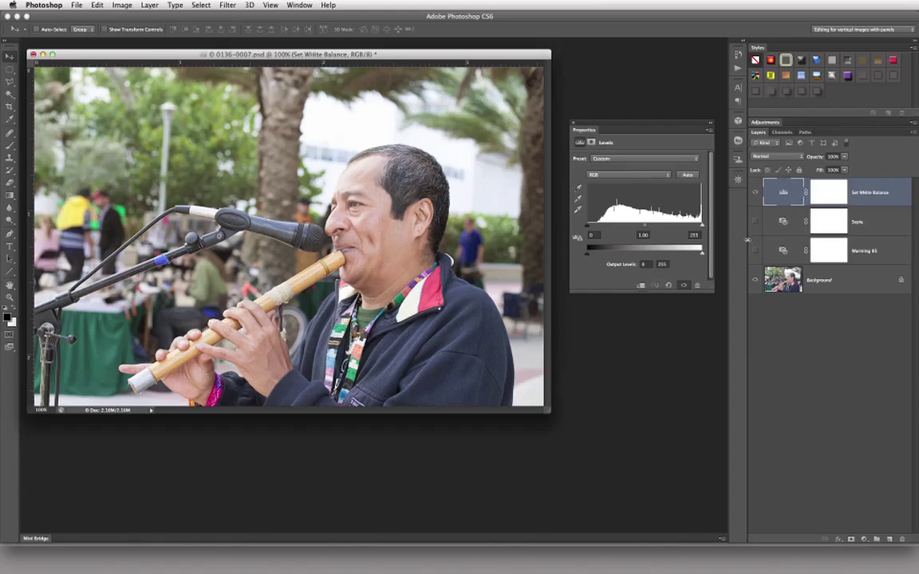
- Hide the Set White Balance layer and add a Levels adjustment layer named "Individual Channels" above it
{"action": "left_click", "coordinate": [755, 194]}
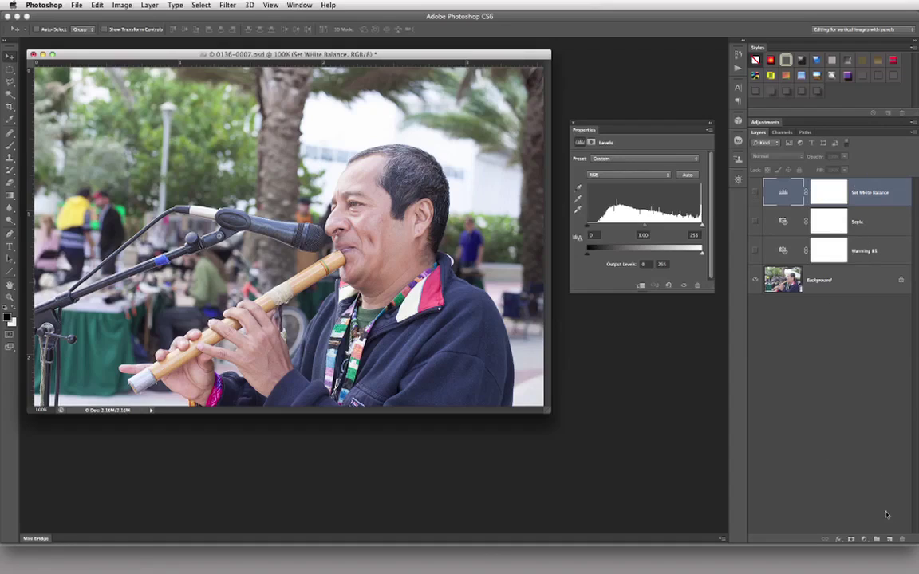
{"action": "left_click", "coordinate": [865, 539]}
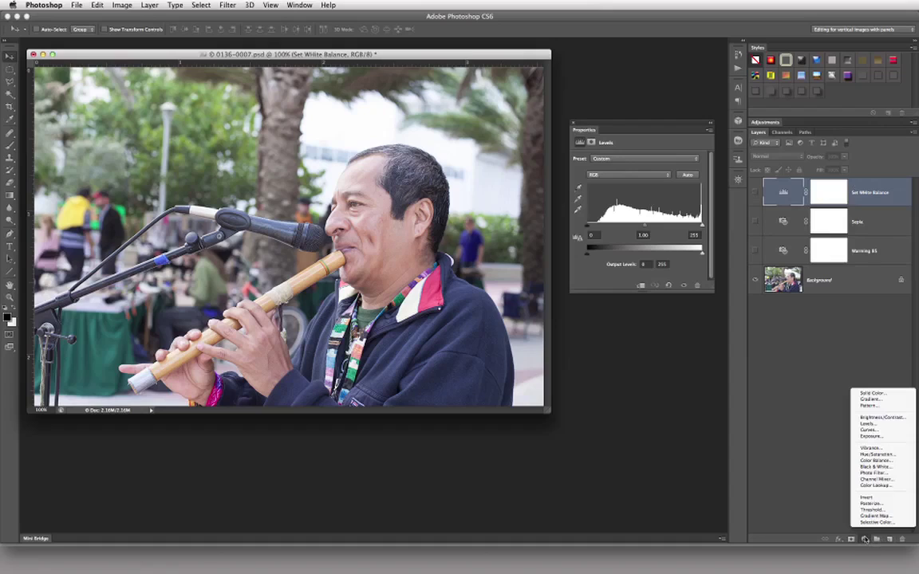
{"action": "left_click", "coordinate": [878, 429]}
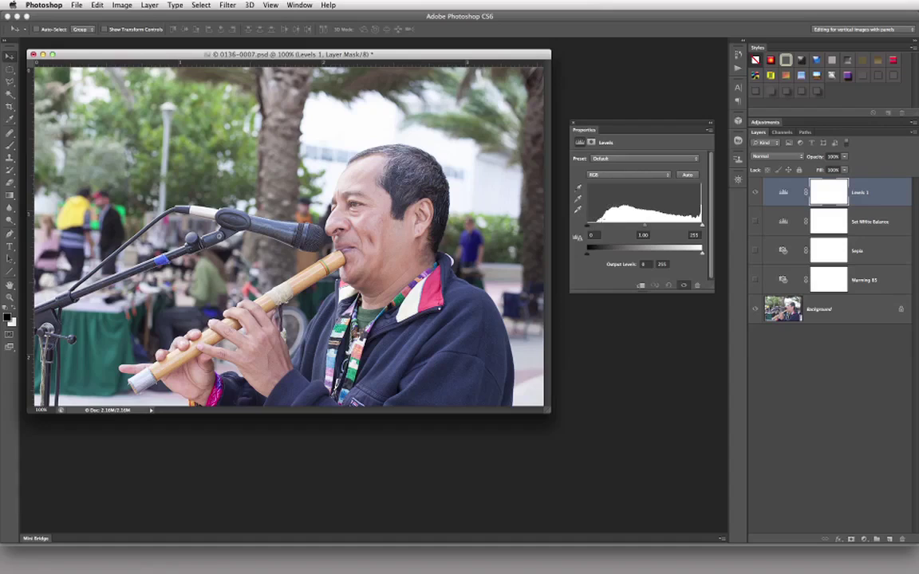
{"action": "double_click", "coordinate": [860, 191]}
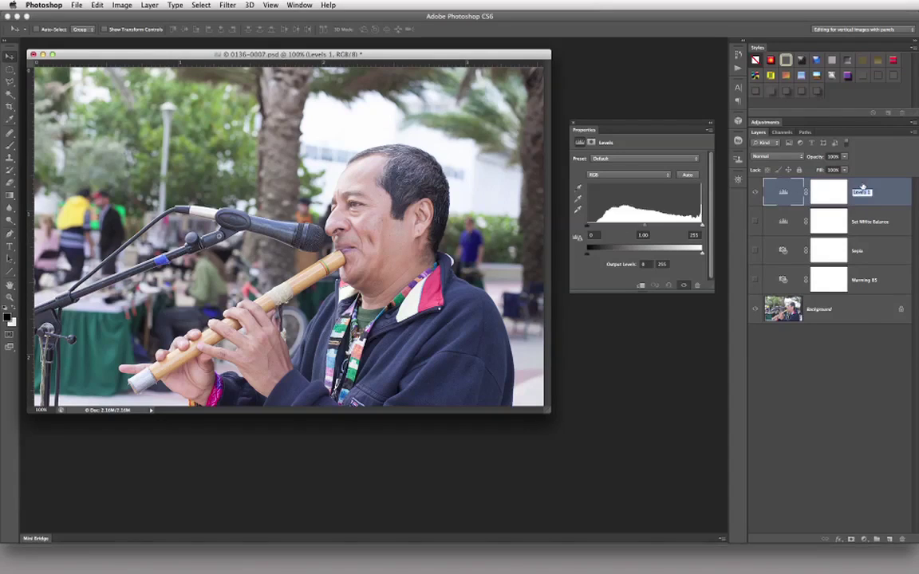
{"action": "type", "text": "N"}
{"action": "type", "text": "ndividual Channel"}
{"action": "type", "text": "s"}
{"action": "key", "text": "Return"}
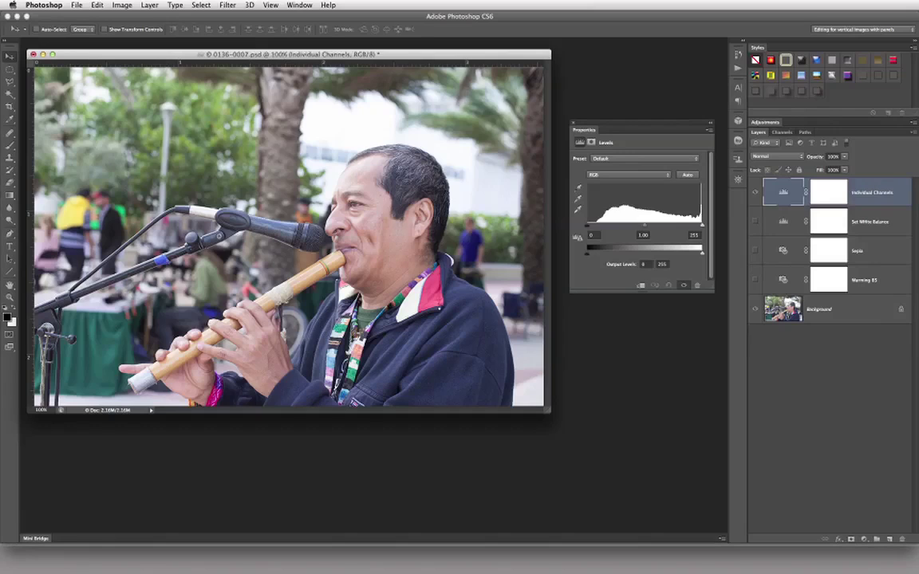
- Raise the black input level to 18 in the Red channel and 22 in the Green channel of the Individual Channels layer
{"action": "left_click", "coordinate": [602, 176]}
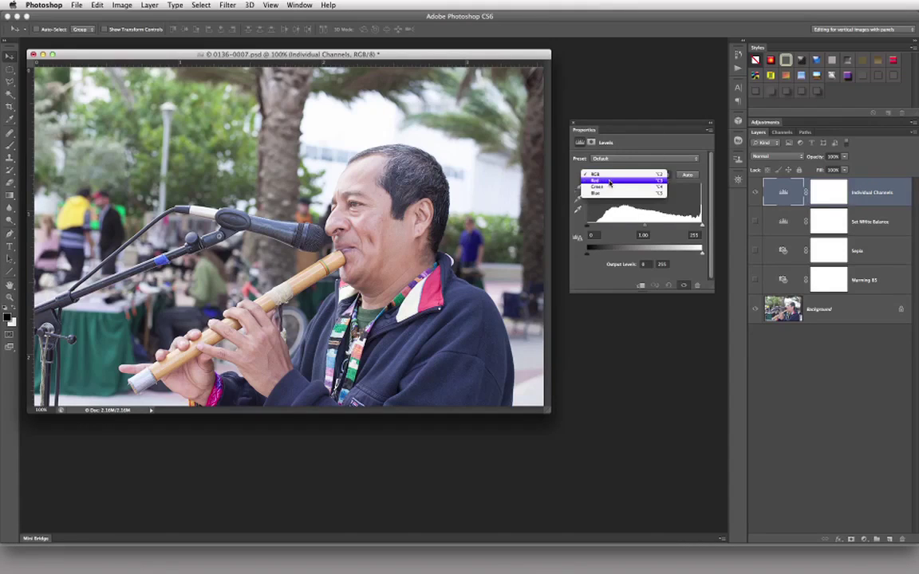
{"action": "left_click", "coordinate": [610, 181]}
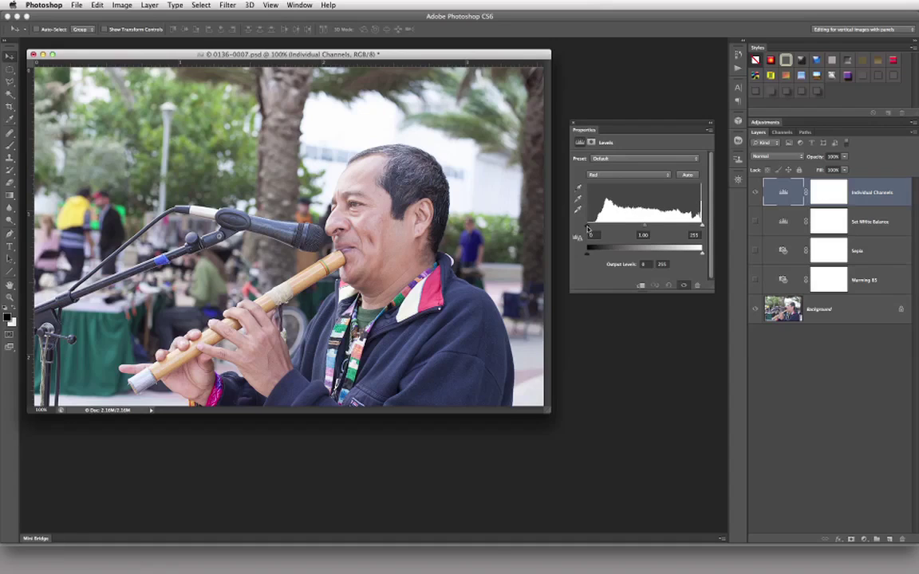
{"action": "left_click_drag", "start_coordinate": [588, 229], "coordinate": [595, 229]}
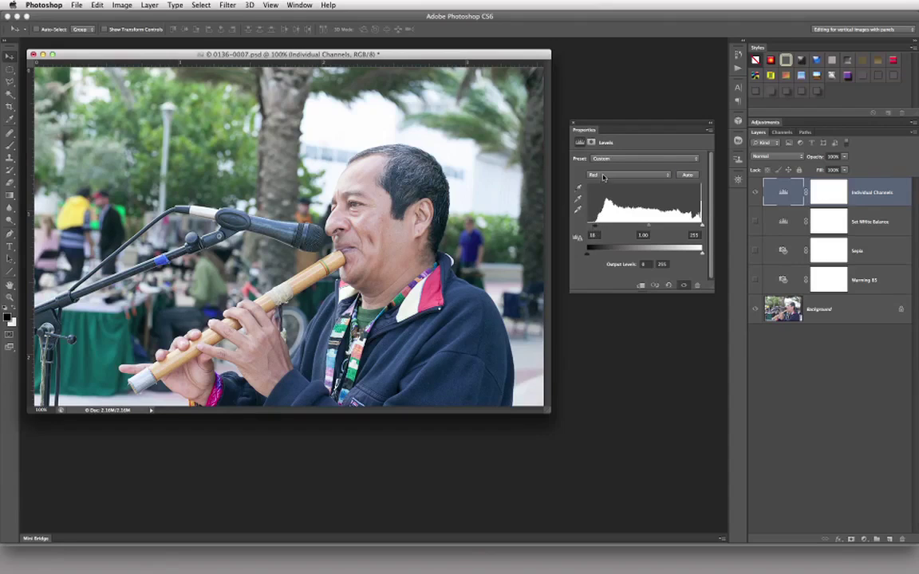
{"action": "left_click", "coordinate": [630, 174]}
{"action": "left_click", "coordinate": [630, 183]}
{"action": "left_click_drag", "start_coordinate": [590, 231], "coordinate": [596, 228]}
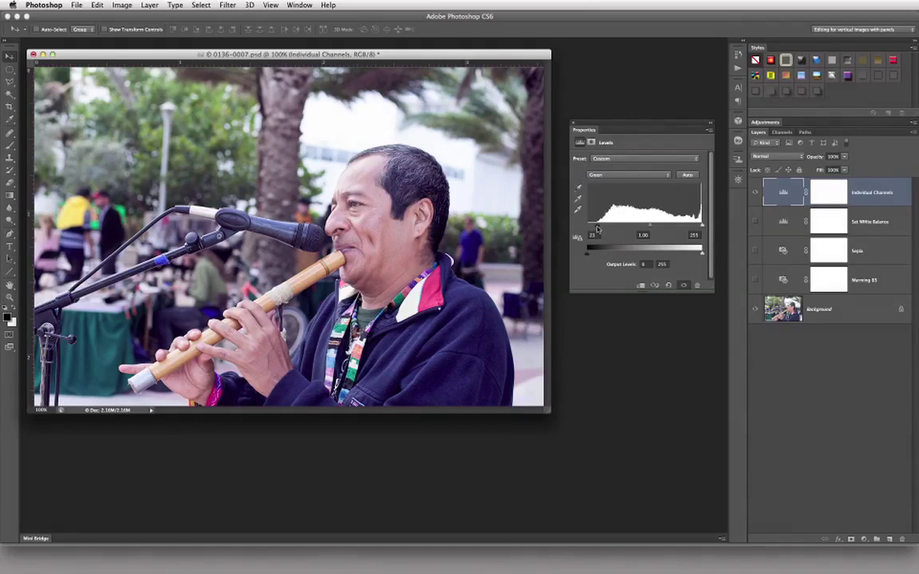
- Raise the black input level of the Blue channel to 26 in the Individual Channels layer
{"action": "left_click", "coordinate": [611, 174]}
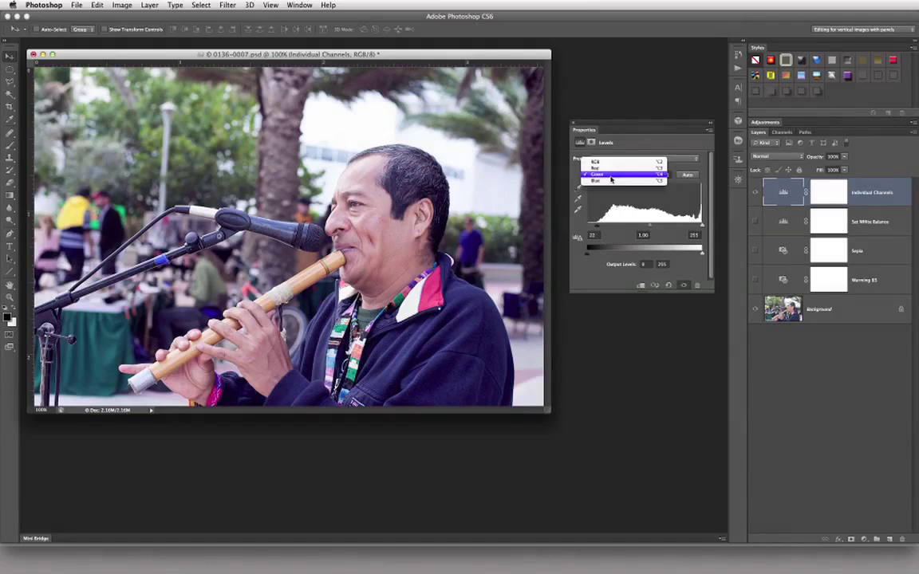
{"action": "left_click", "coordinate": [612, 183]}
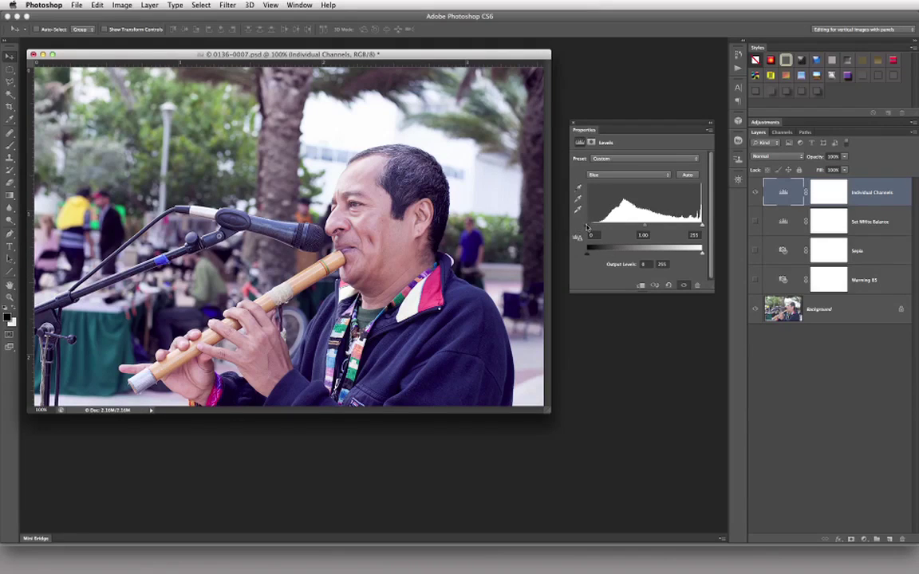
{"action": "left_click_drag", "start_coordinate": [589, 229], "coordinate": [602, 230]}
{"action": "mouse_move", "coordinate": [703, 255]}
{"action": "left_mouse_down"}
{"action": "mouse_move", "coordinate": [650, 260]}
{"action": "mouse_move", "coordinate": [705, 256]}
{"action": "left_mouse_up"}
- Add another Levels adjustment layer at the top of the stack and name it "Pull Back On Highlights"
{"action": "left_click", "coordinate": [864, 540]}
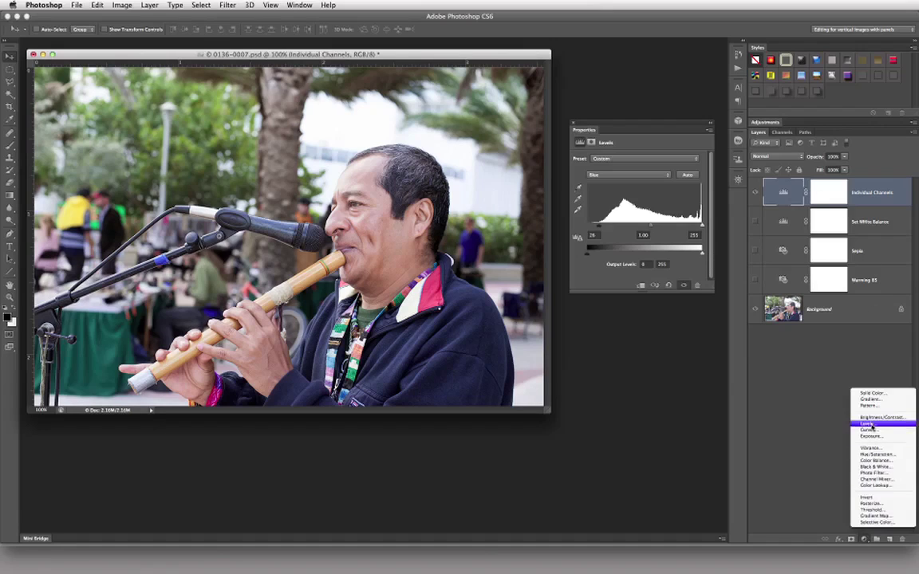
{"action": "left_click", "coordinate": [793, 385]}
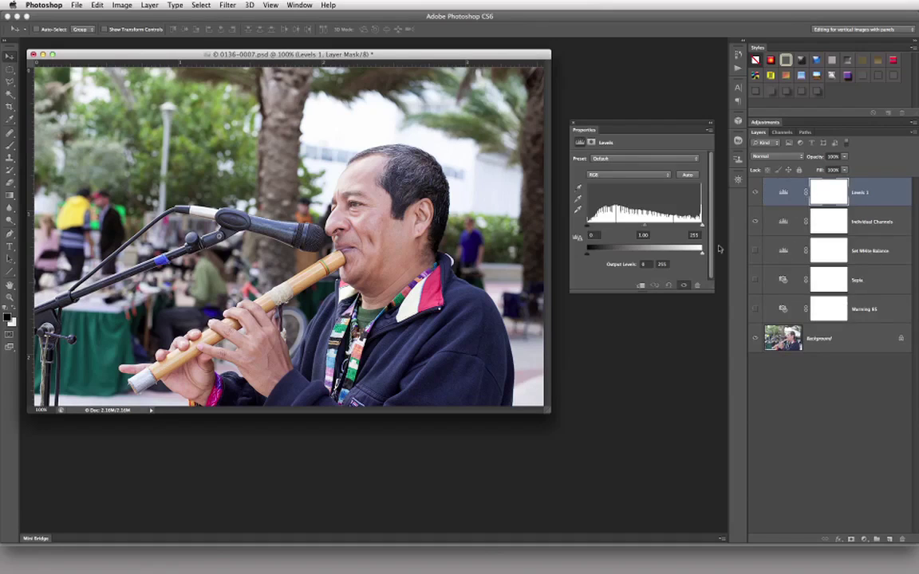
{"action": "mouse_move", "coordinate": [702, 254]}
{"action": "left_mouse_down"}
{"action": "mouse_move", "coordinate": [677, 254]}
{"action": "mouse_move", "coordinate": [703, 255]}
{"action": "left_mouse_up"}
{"action": "double_click", "coordinate": [860, 193]}
{"action": "type", "text": "C"}
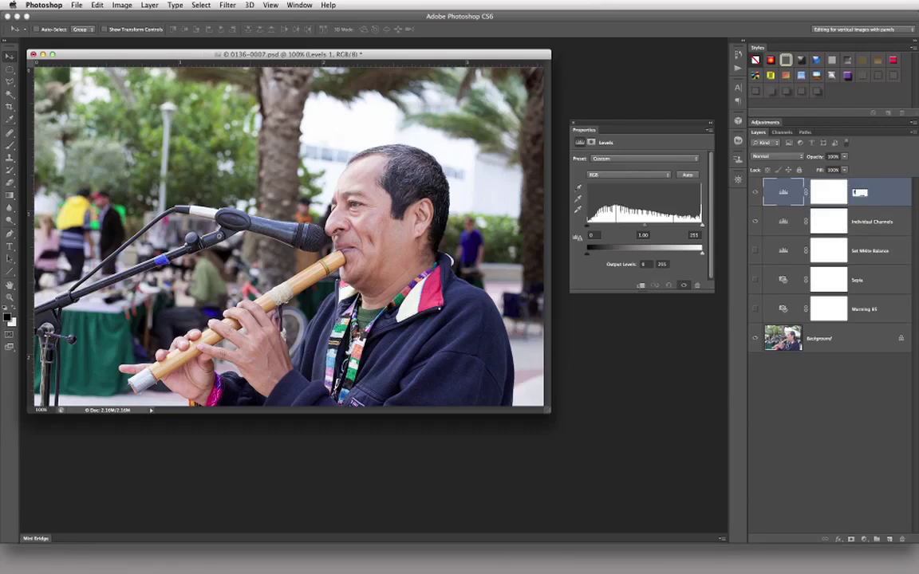
{"action": "type", "text": "ull Back On Highlights"}
{"action": "key", "text": "Return"}
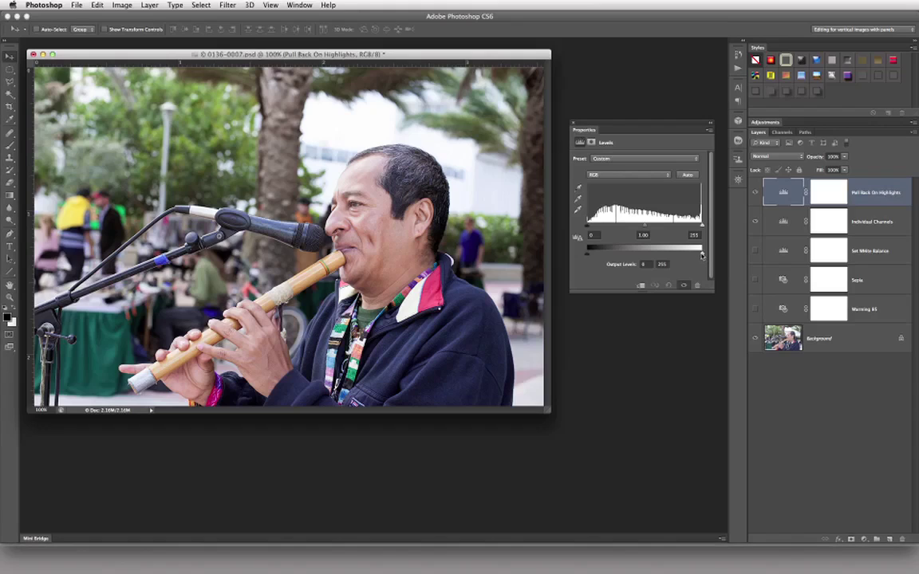
- Set the white output level of Pull Back On Highlights to 252, and hide that layer and Individual Channels
{"action": "left_click_drag", "start_coordinate": [702, 256], "coordinate": [701, 256]}
{"action": "left_click", "coordinate": [756, 193]}
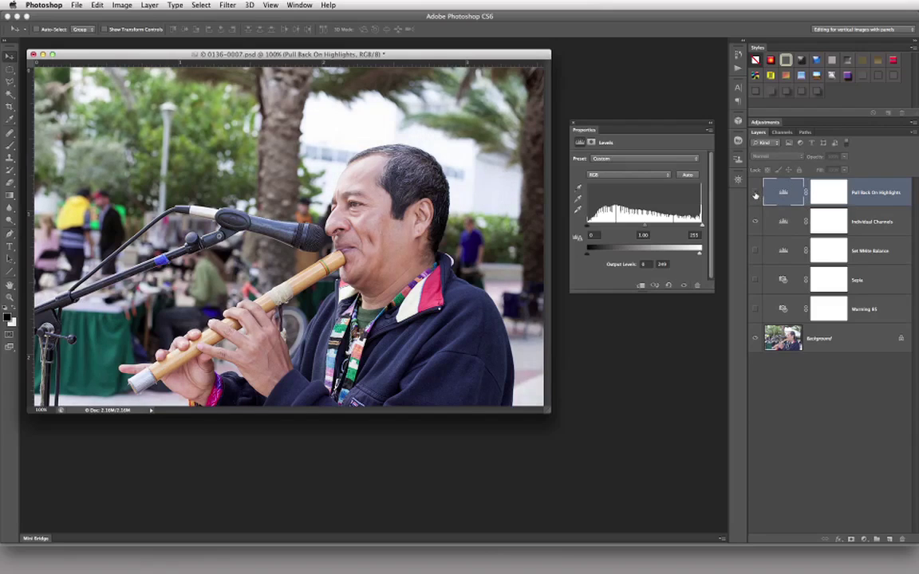
{"action": "left_click", "coordinate": [756, 193]}
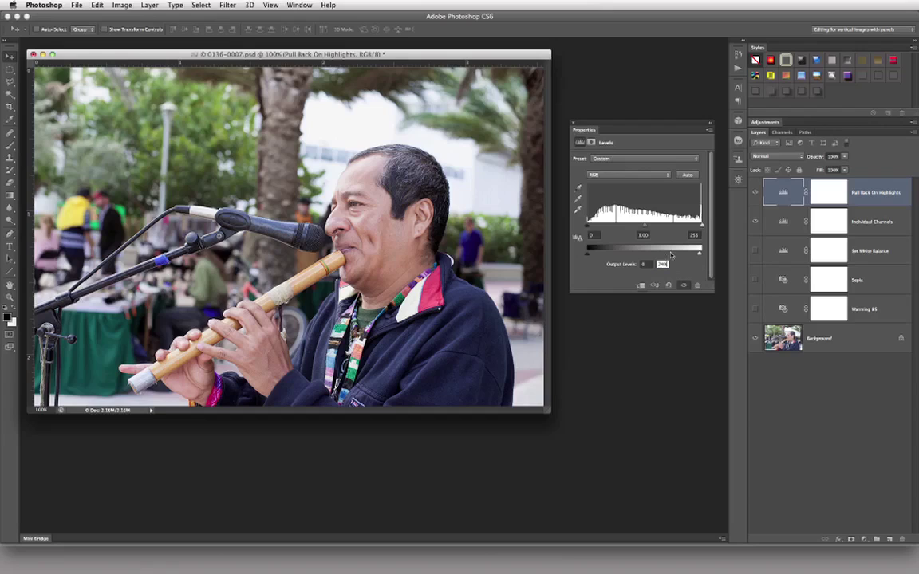
{"action": "type", "text": "255"}
{"action": "key", "text": "Return"}
{"action": "left_click_drag", "start_coordinate": [755, 193], "coordinate": [754, 231]}
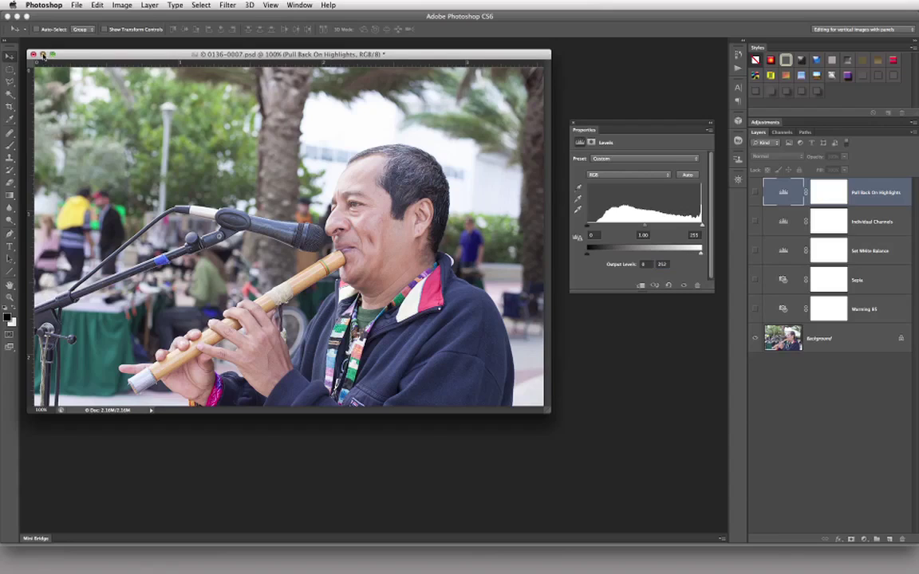
- Minimize the flute player photo and bring up the SammyZoolander_01.psd portrait near the middle of the workspace
{"action": "left_click", "coordinate": [43, 54]}
{"action": "left_click", "coordinate": [299, 4]}
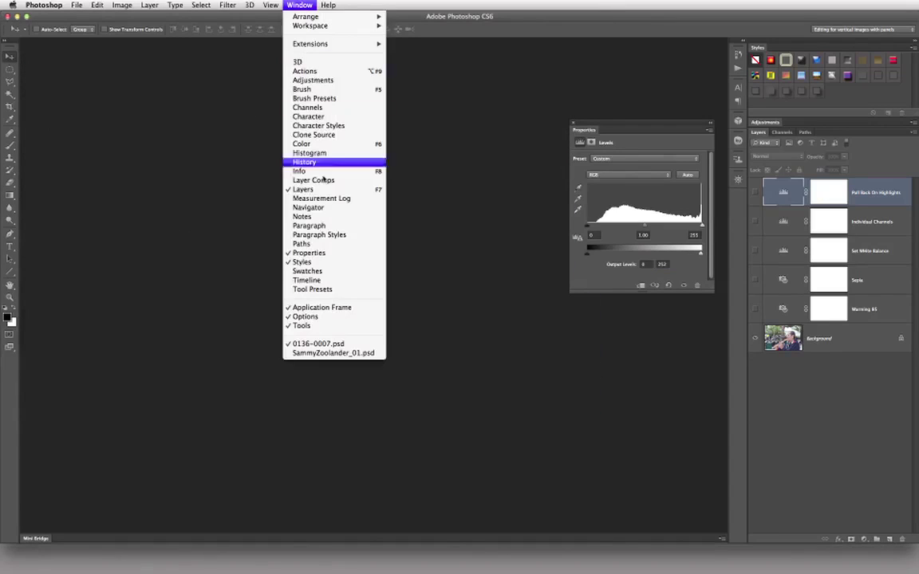
{"action": "left_click", "coordinate": [358, 353]}
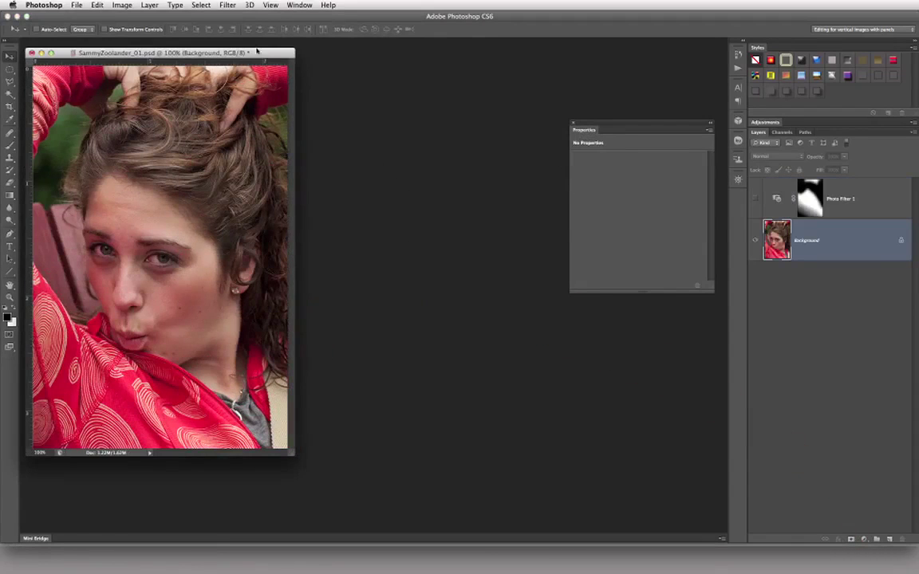
{"action": "left_click_drag", "start_coordinate": [257, 51], "coordinate": [462, 70]}
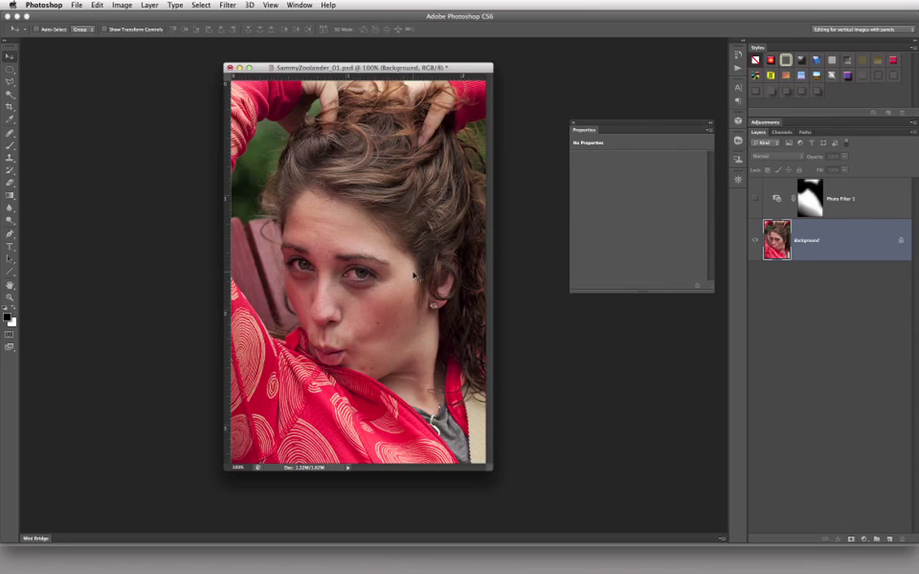
{"action": "left_click_drag", "start_coordinate": [422, 67], "coordinate": [407, 63]}
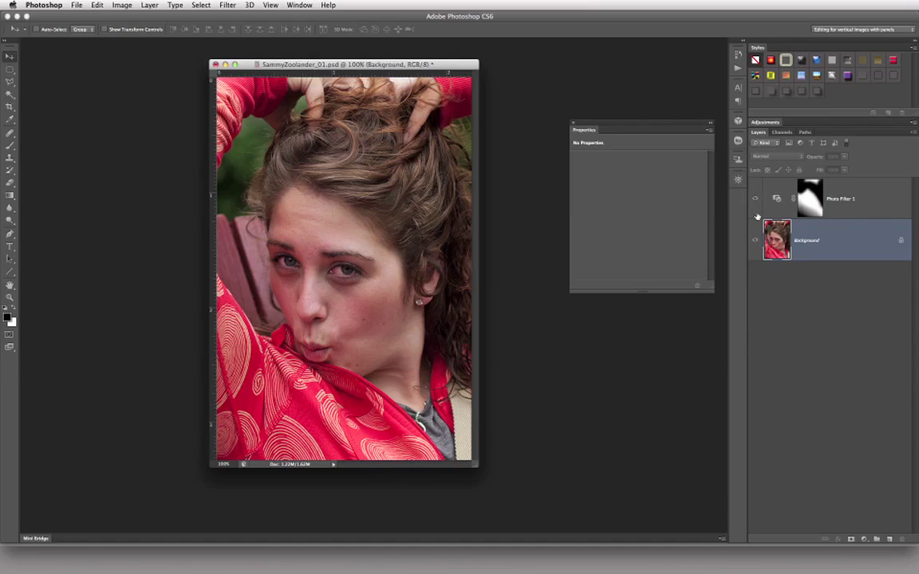
- Disable the Photo Filter 1 layer mask and review the layer's filter choices, keeping Cooling Filter (82)
{"action": "left_click", "coordinate": [780, 199]}
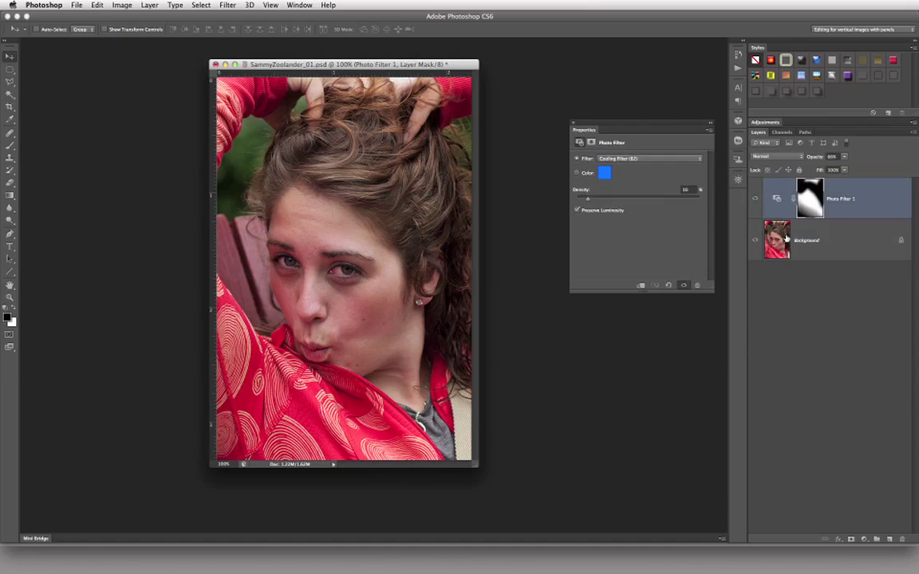
{"action": "left_click", "coordinate": [808, 198], "text": "shift"}
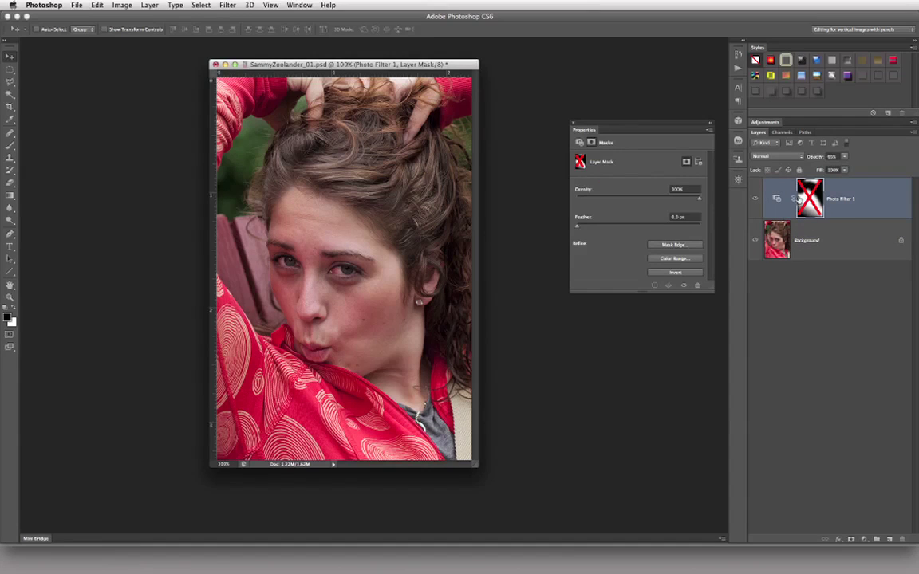
{"action": "left_click", "coordinate": [580, 143]}
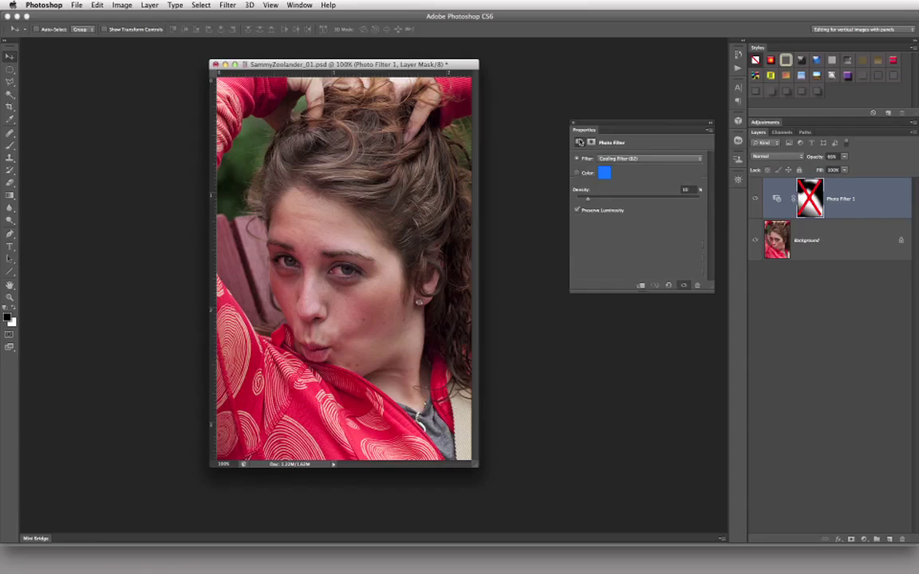
{"action": "left_click", "coordinate": [661, 159]}
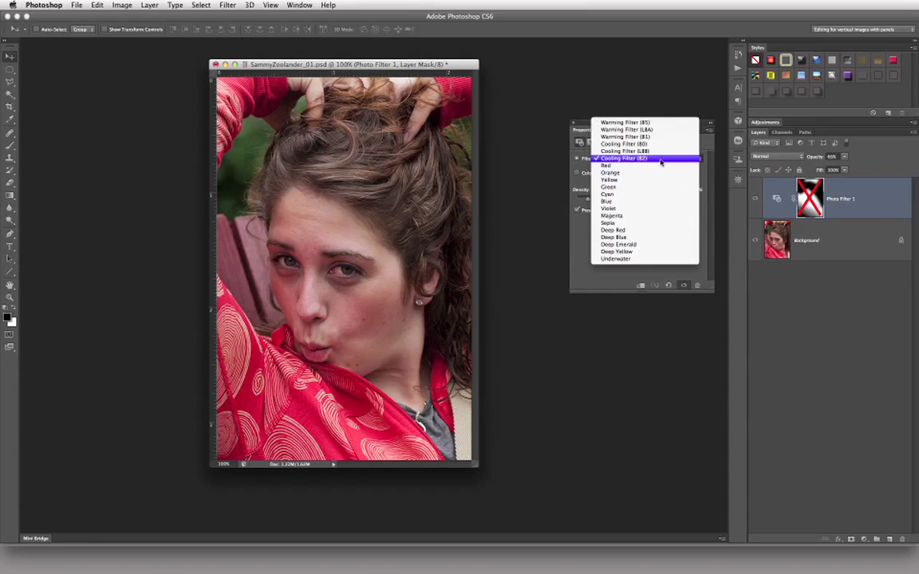
{"action": "left_click", "coordinate": [660, 161]}
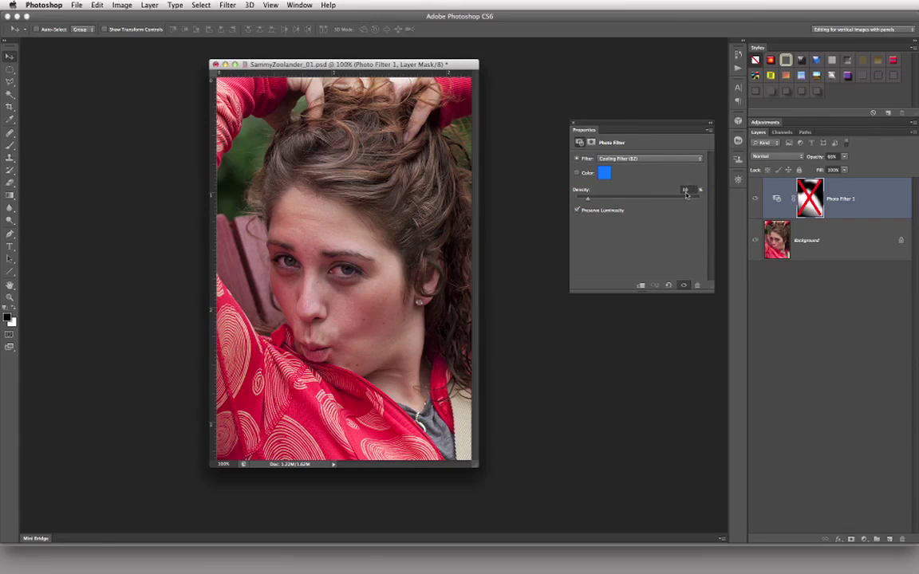
- Compare the portrait with and without the unmasked Photo Filter 1 adjustment
{"action": "left_click", "coordinate": [756, 200]}
{"action": "left_click", "coordinate": [756, 199]}
{"action": "left_click", "coordinate": [757, 199]}
{"action": "left_click", "coordinate": [757, 199]}
- Compare the portrait with the Photo Filter 1 mask disabled and enabled, and inspect the mask on its own
{"action": "left_click", "coordinate": [812, 205]}
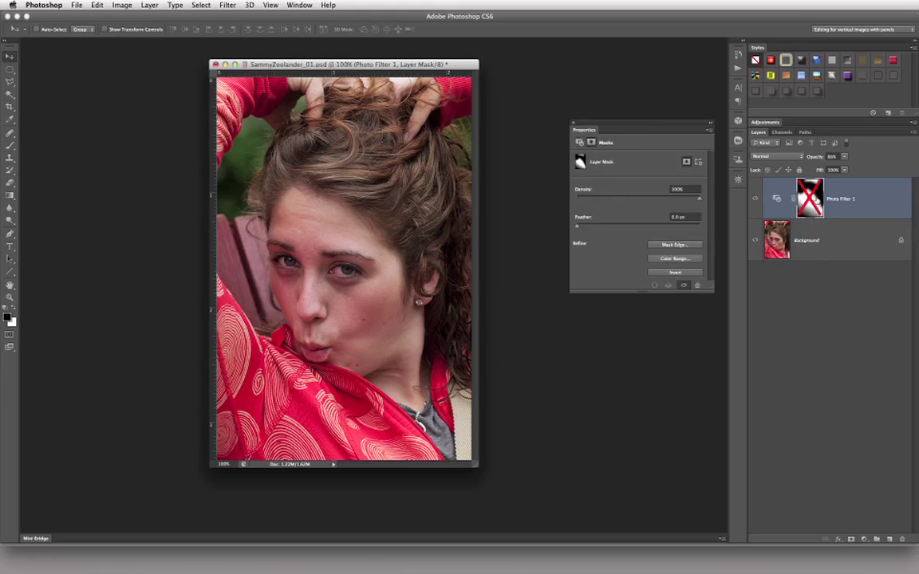
{"action": "left_click", "coordinate": [815, 199], "text": "shift"}
{"action": "left_click", "coordinate": [815, 198], "text": "shift"}
{"action": "left_click", "coordinate": [815, 198], "text": "shift"}
{"action": "left_click", "coordinate": [811, 199], "text": "shift"}
{"action": "left_click", "coordinate": [811, 198], "text": "shift"}
{"action": "left_click", "coordinate": [813, 198], "text": "shift"}
{"action": "left_click", "coordinate": [813, 197], "text": "shift"}
{"action": "left_click", "coordinate": [810, 199], "text": "alt"}
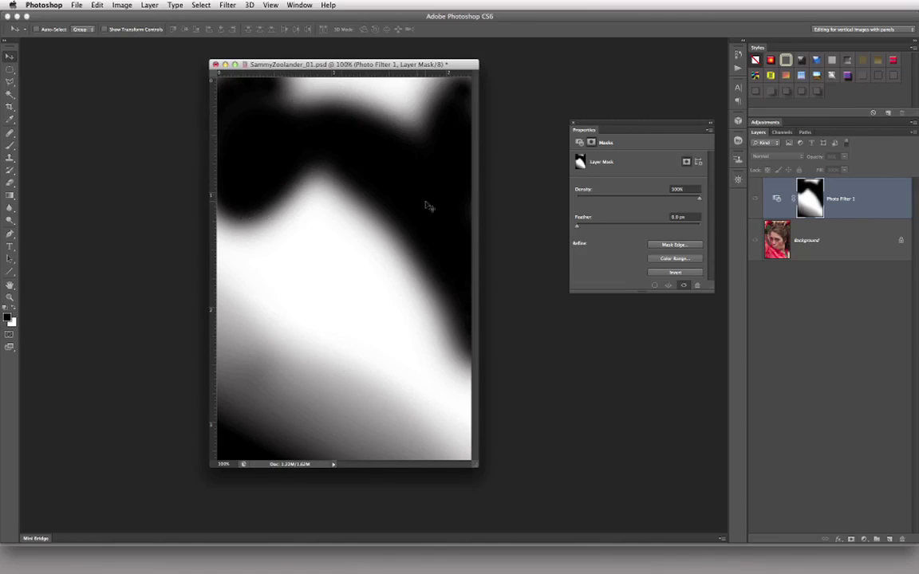
{"action": "left_click", "coordinate": [809, 203], "text": "alt"}
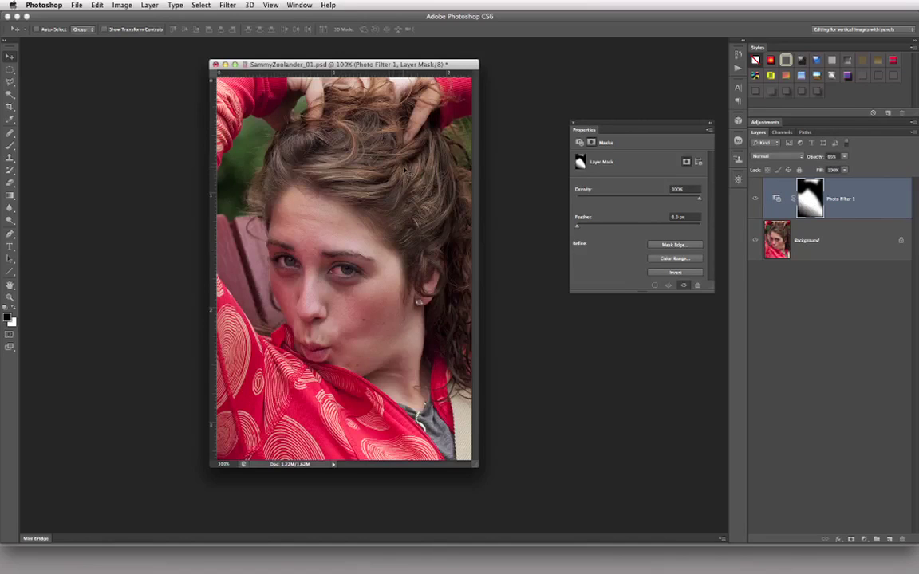